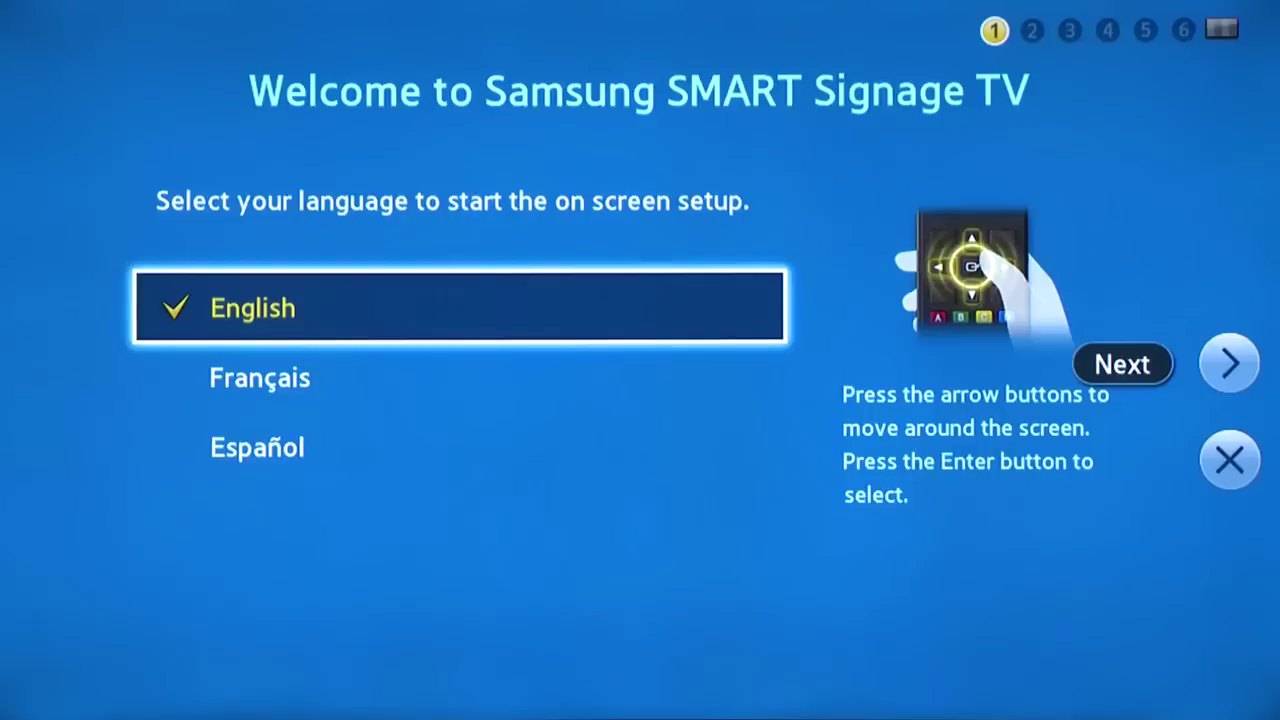
- Accept English and USA as language and region, advancing to Signage TV configuration
{"action": "key", "text": "Return"}
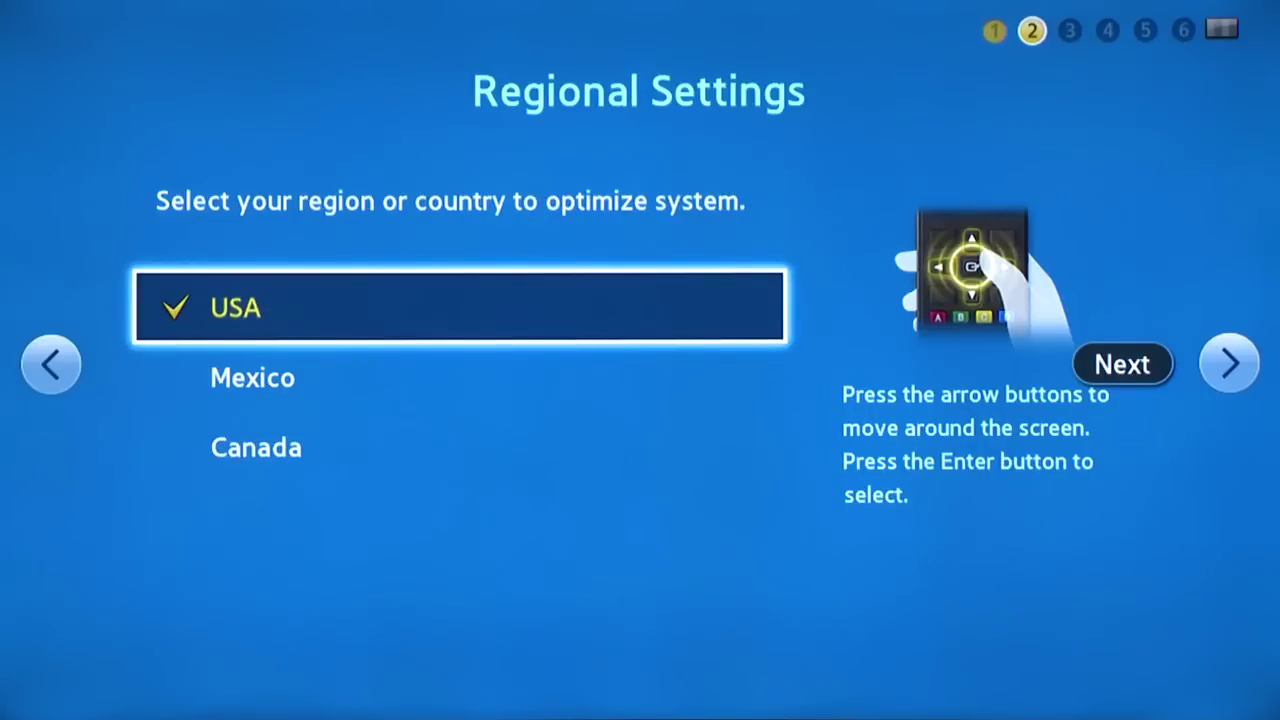
{"action": "key", "text": "Right"}
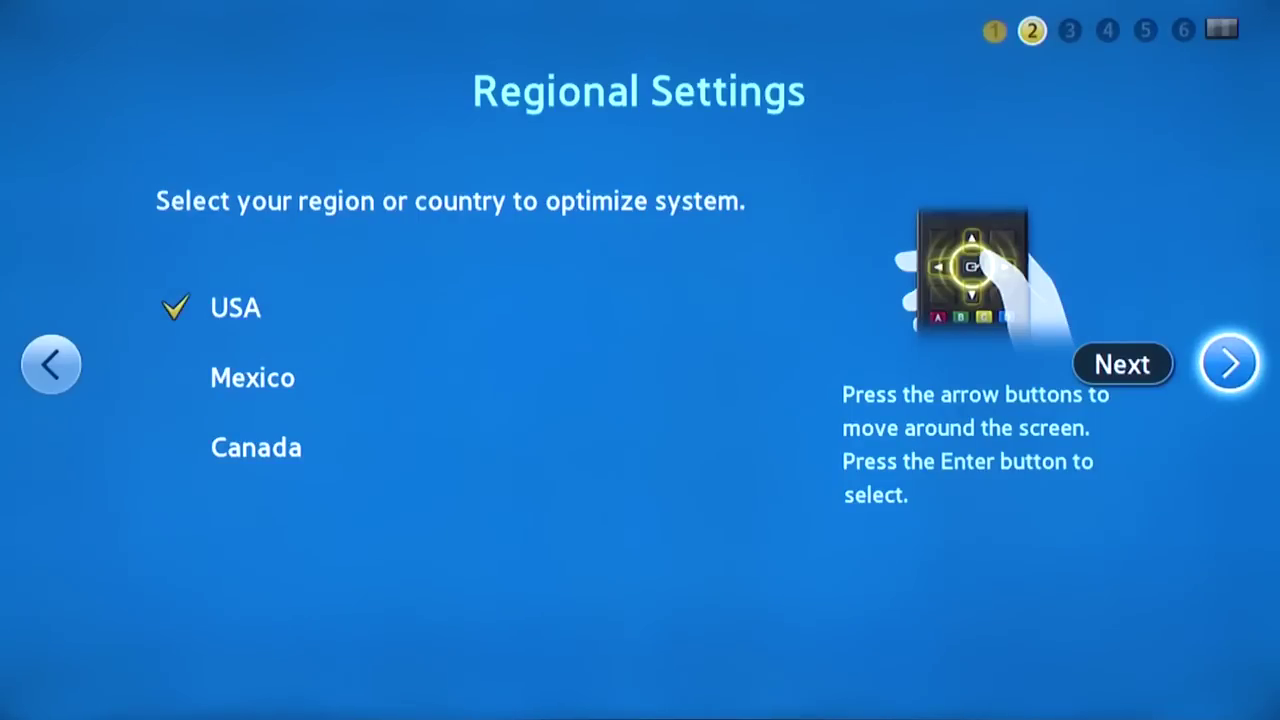
{"action": "key", "text": "Return"}
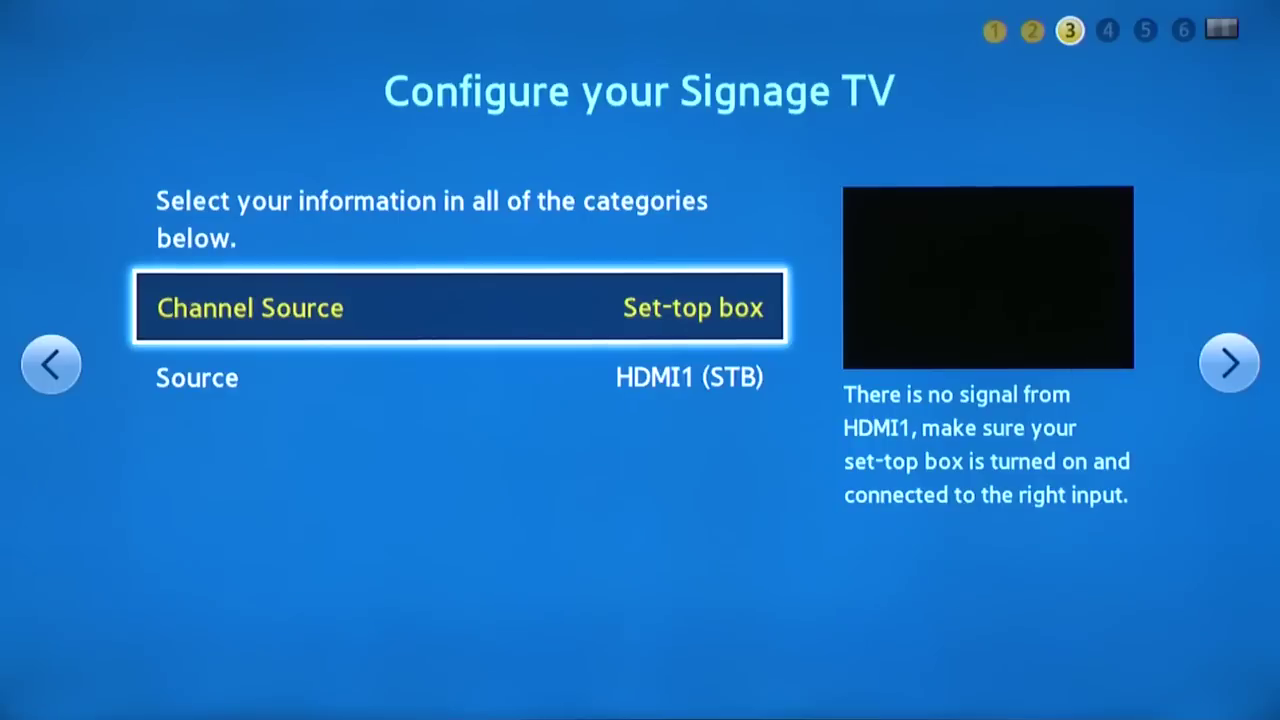
- Keep HDMI1 (STB) as the Signage TV input source
{"action": "left_click", "coordinate": [460, 378]}
{"action": "key", "text": "Return"}
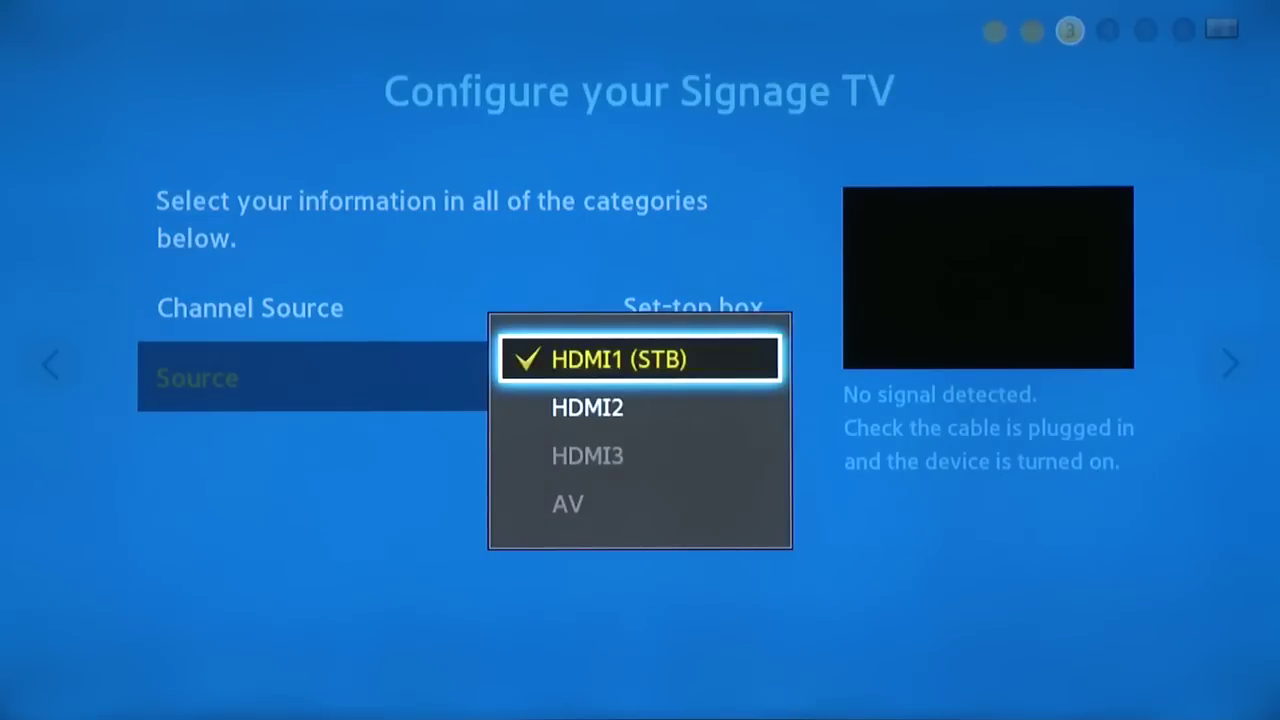
{"action": "key", "text": "Return"}
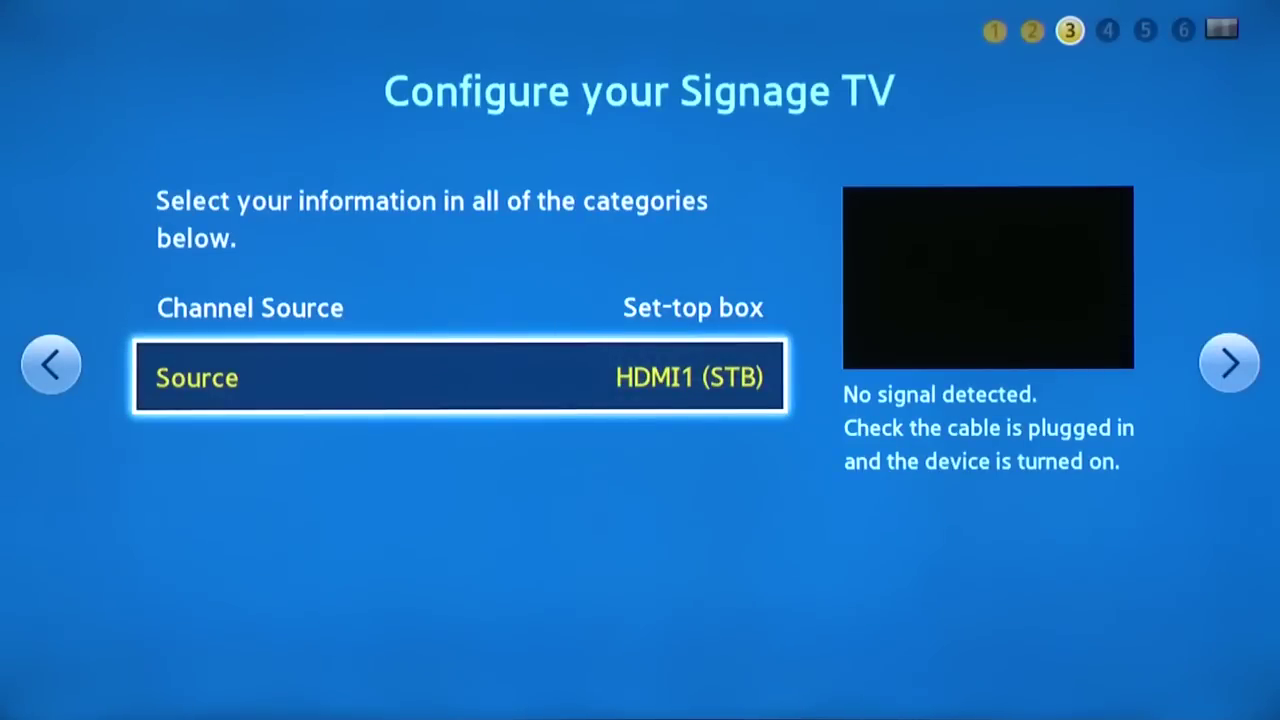
- Keep Set-top box as the channel source and continue to Network Settings
{"action": "left_click", "coordinate": [460, 308]}
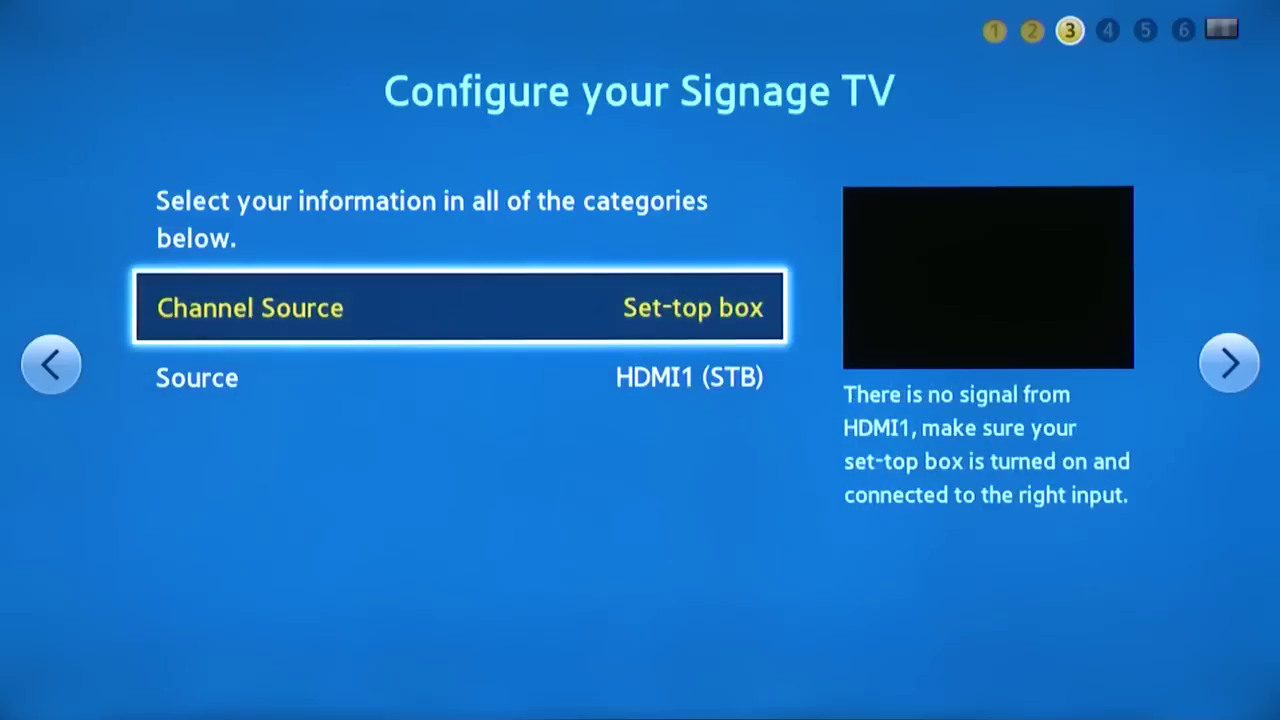
{"action": "key", "text": "Return"}
{"action": "key", "text": "Down"}
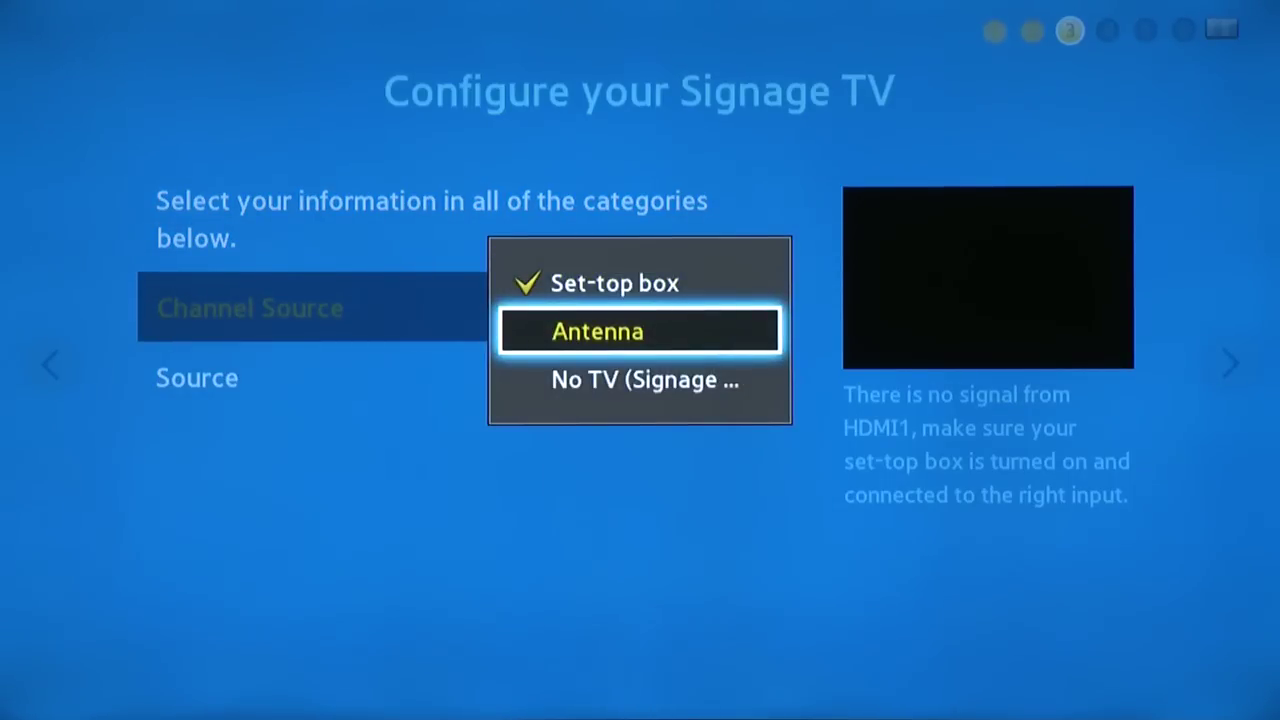
{"action": "key", "text": "Down"}
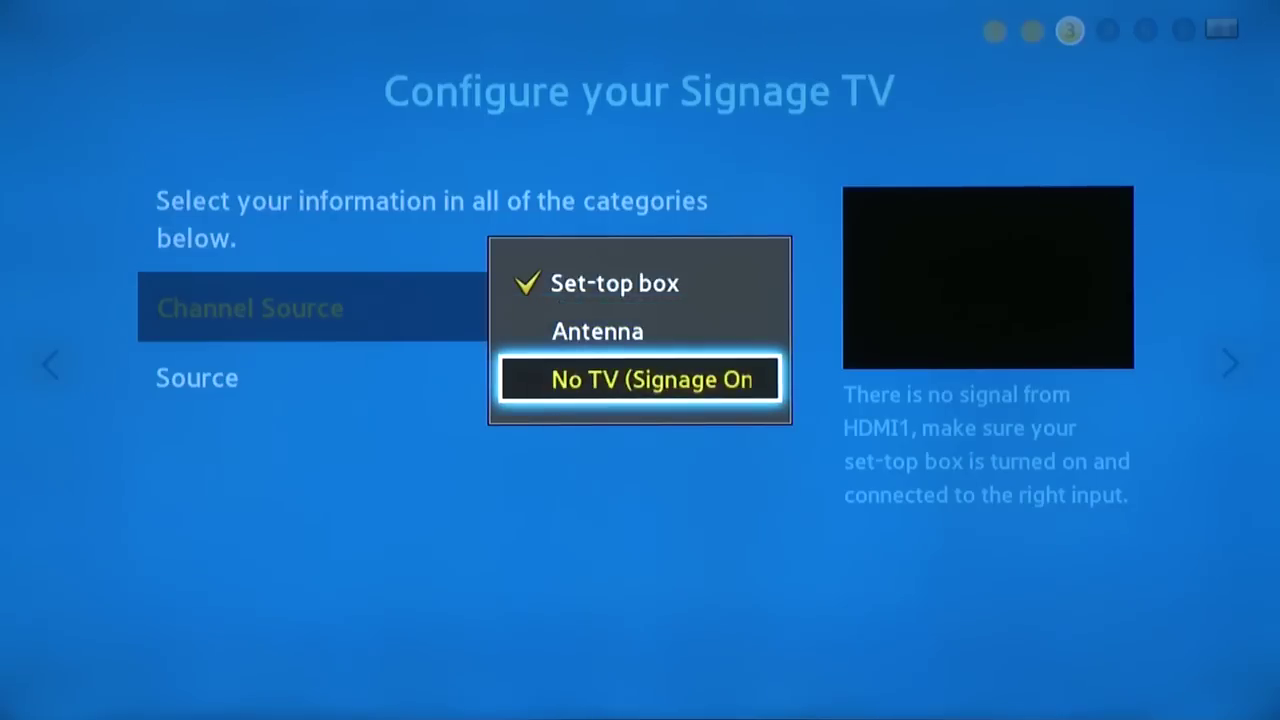
{"action": "key", "text": "Up"}
{"action": "key", "text": "Up"}
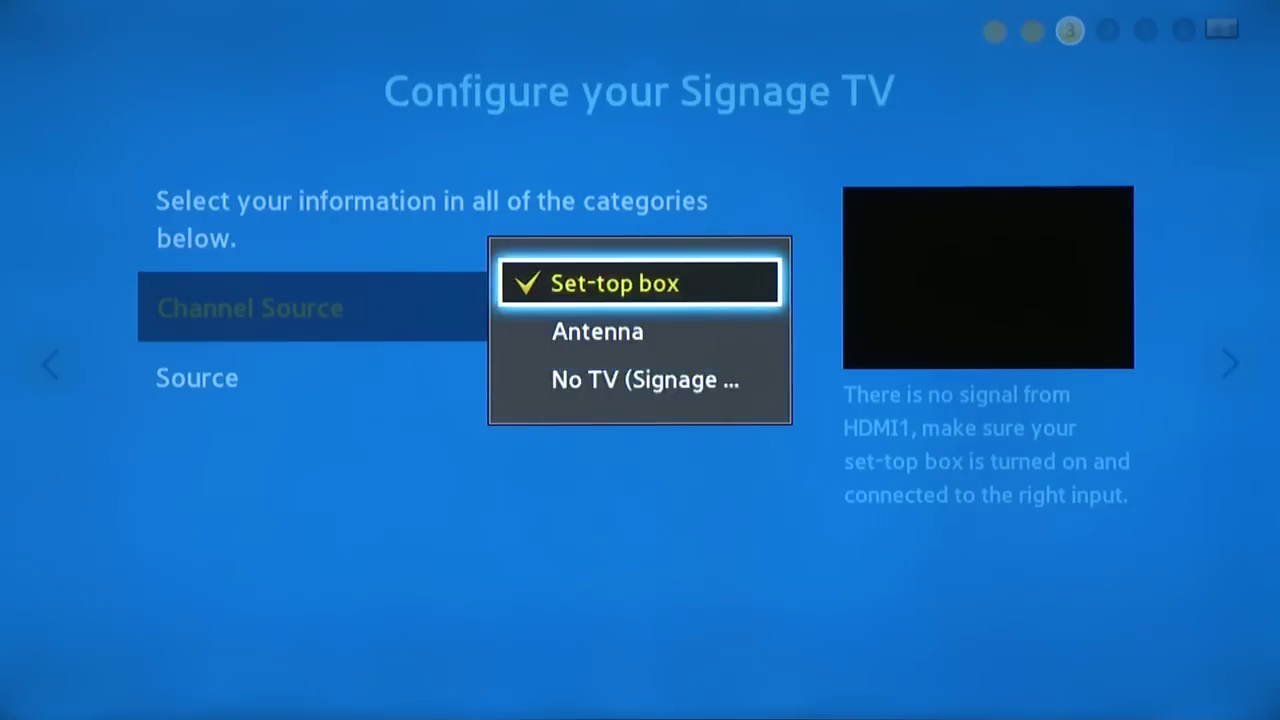
{"action": "key", "text": "Return"}
{"action": "key", "text": "Right"}
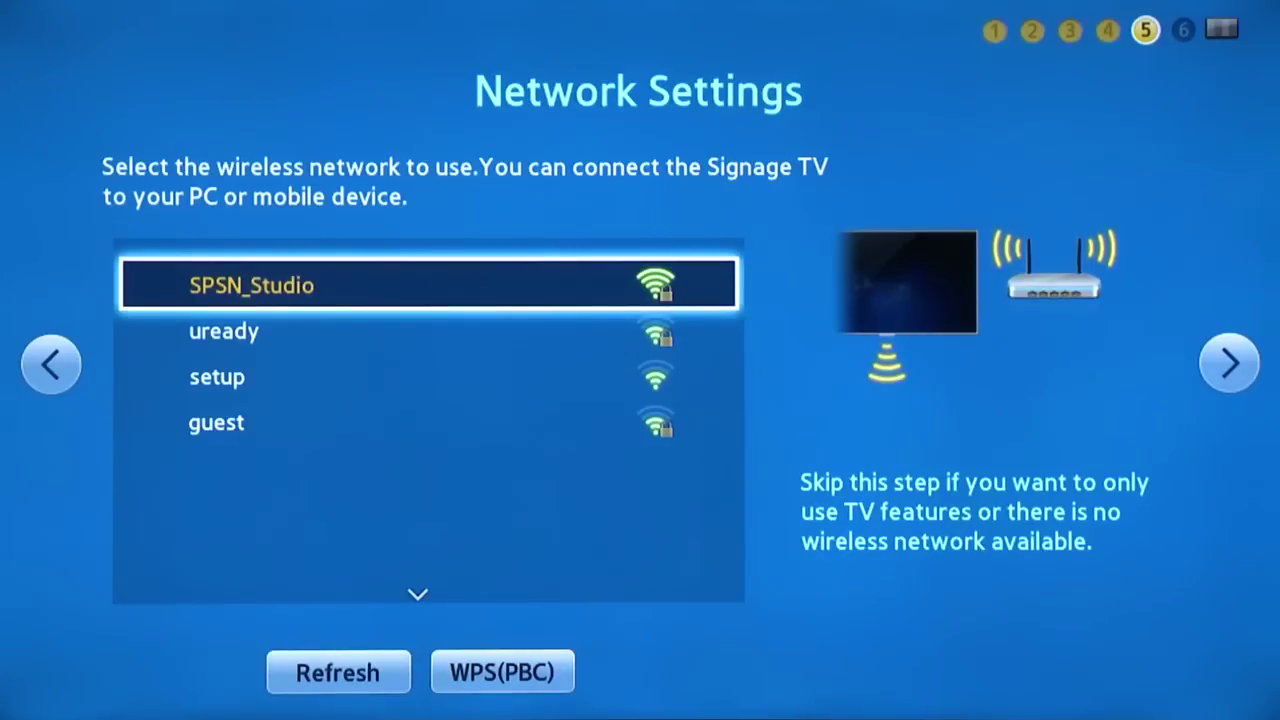
- Select SPSN_Studio and enter its security key on the on-screen keyboard
{"action": "key", "text": "Return"}
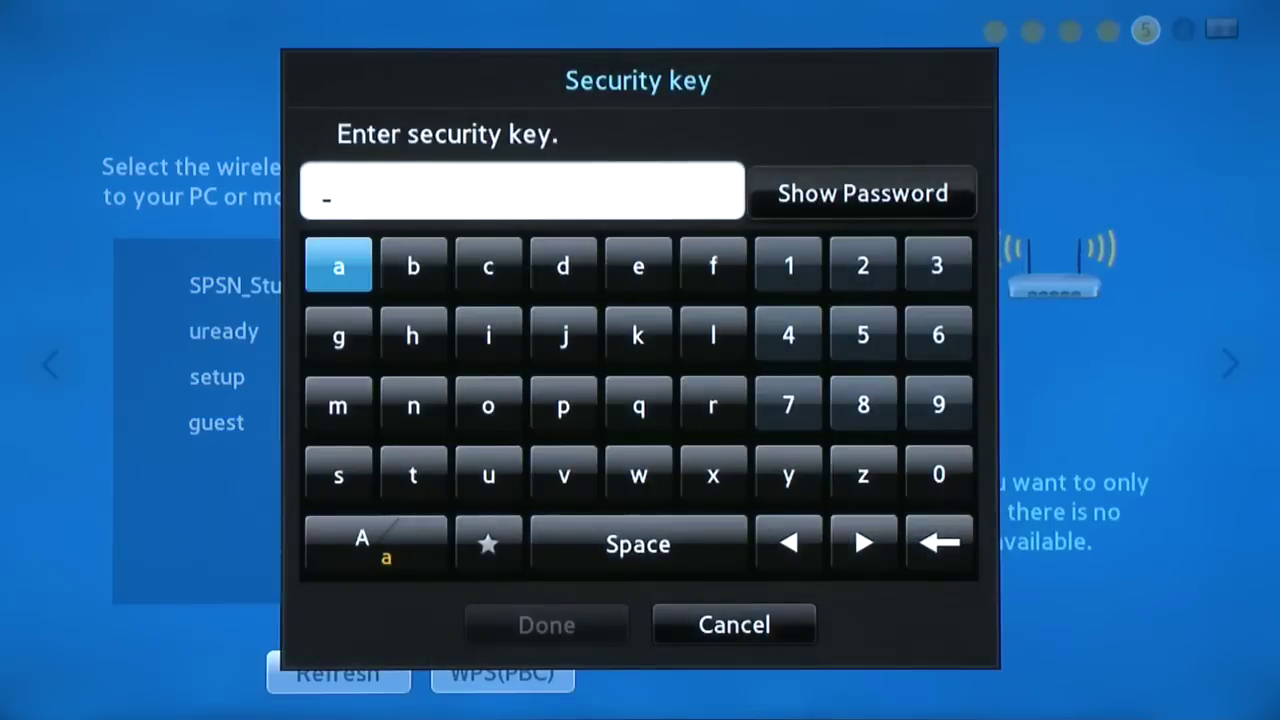
{"action": "key", "text": "Down"}
{"action": "key", "text": "Down"}
{"action": "key", "text": "Down"}
{"action": "key", "text": "Return"}
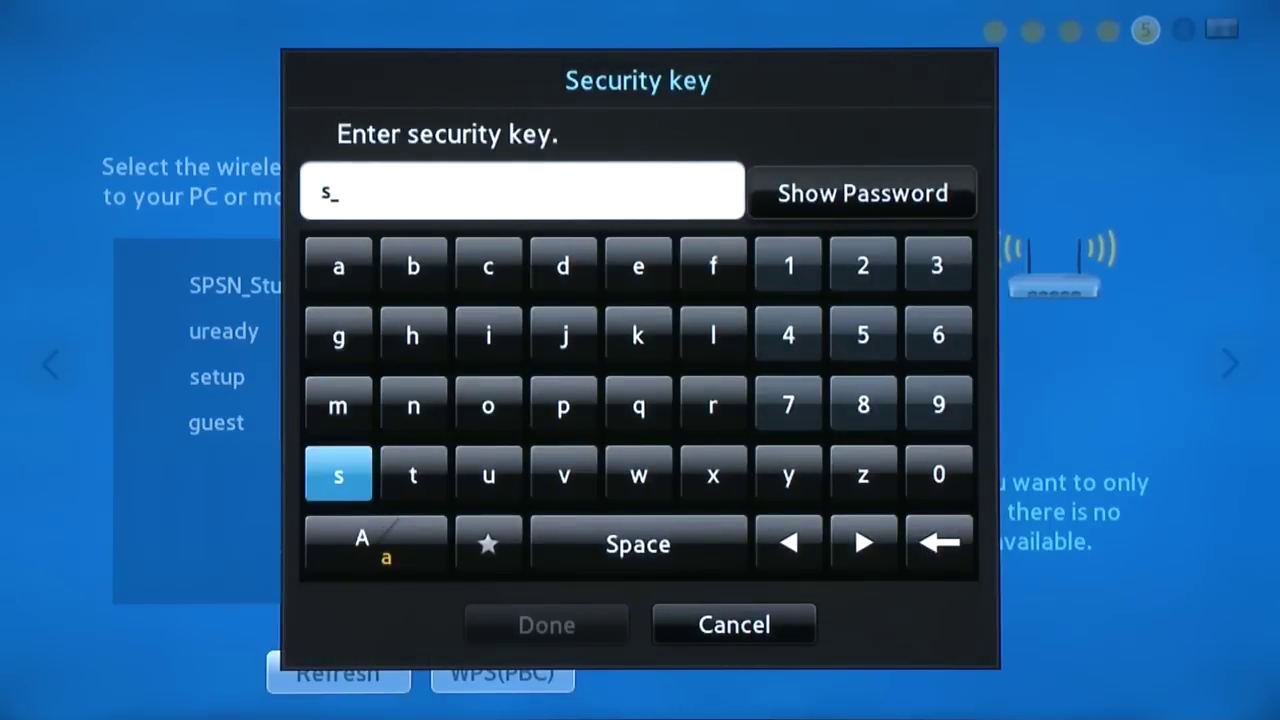
{"action": "key", "text": "Up"}
{"action": "key", "text": "Up"}
{"action": "key", "text": "Up"}
{"action": "key", "text": "Return"}
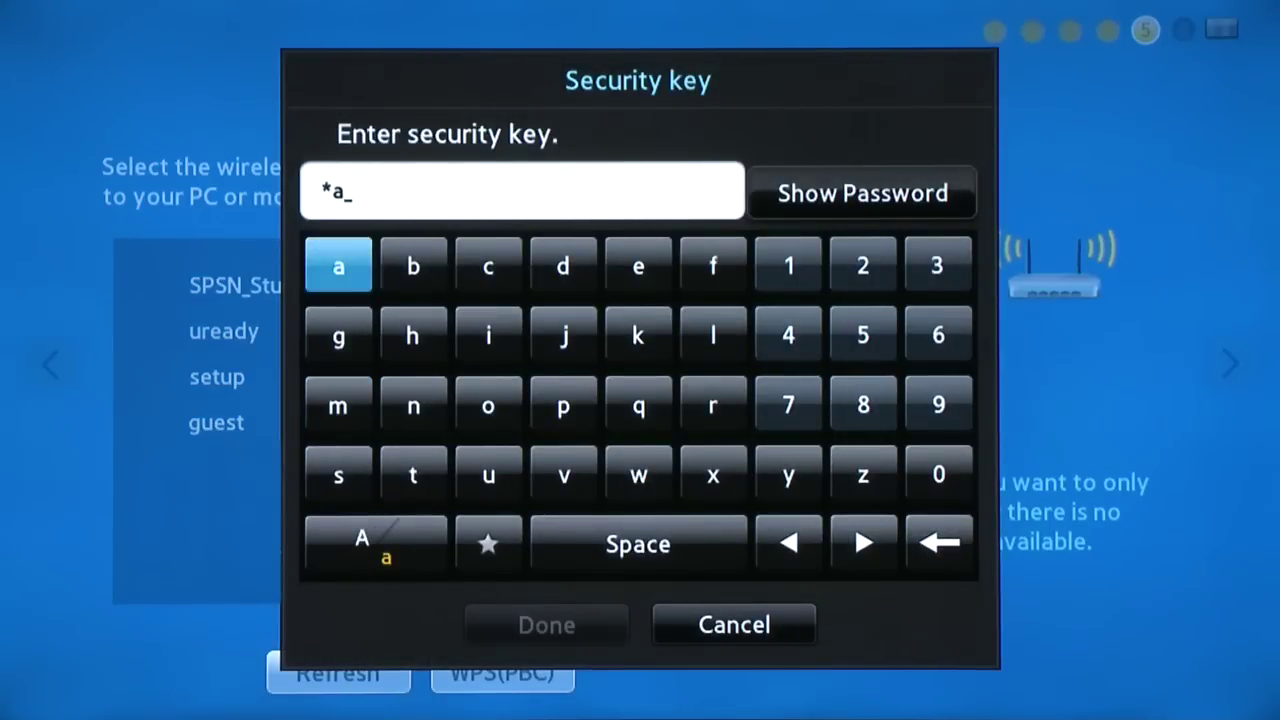
{"action": "key", "text": "Down"}
{"action": "key", "text": "Down"}
{"action": "key", "text": "Return"}
{"action": "key", "text": "Down"}
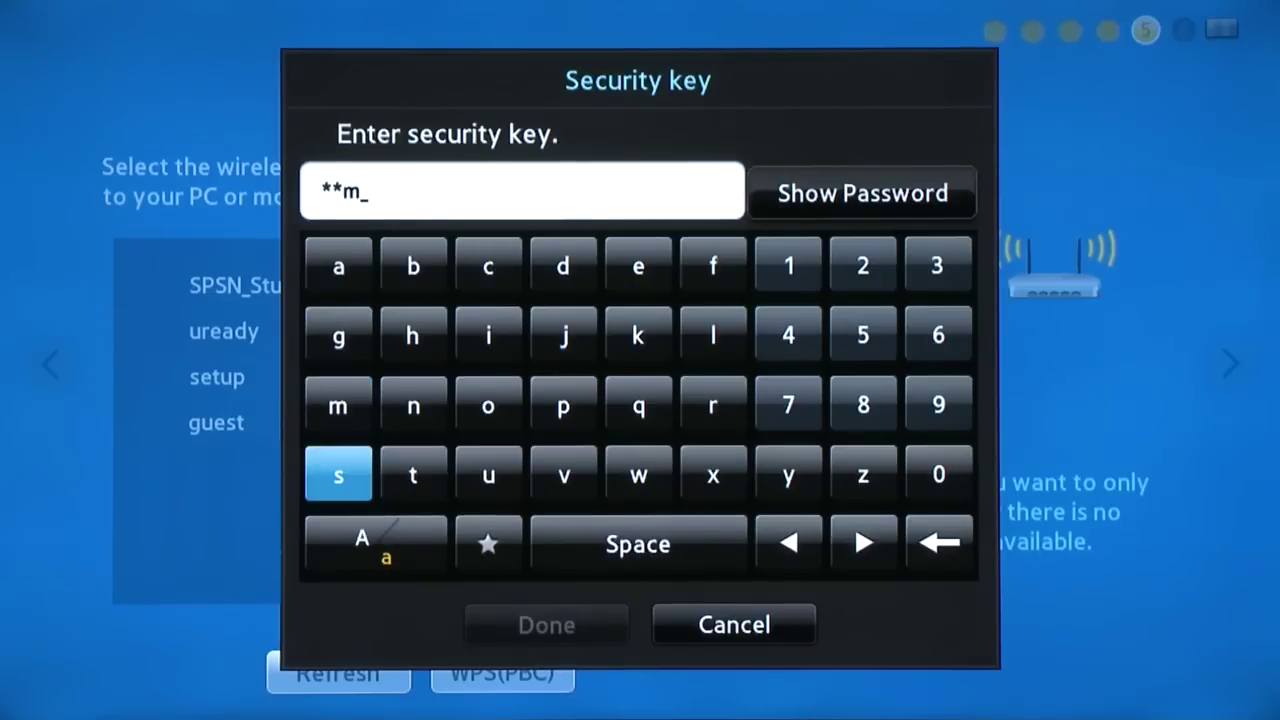
{"action": "key", "text": "Return"}
{"action": "key", "text": "Left"}
{"action": "key", "text": "Return"}
{"action": "key", "text": "Up"}
{"action": "key", "text": "Return"}
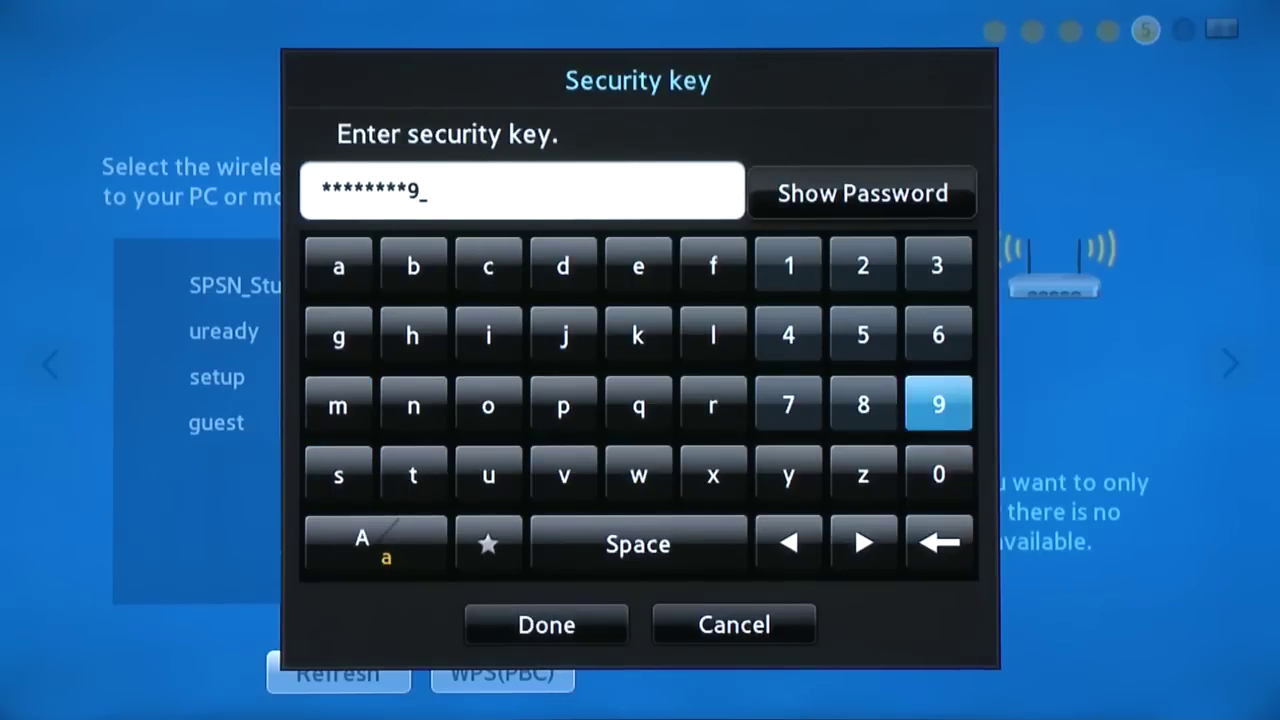
- Confirm the security key with Done to connect to SPSN_Studio
{"action": "key", "text": "Down"}
{"action": "key", "text": "Down"}
{"action": "key", "text": "Left"}
{"action": "key", "text": "Left"}
{"action": "key", "text": "Left"}
{"action": "key", "text": "Left"}
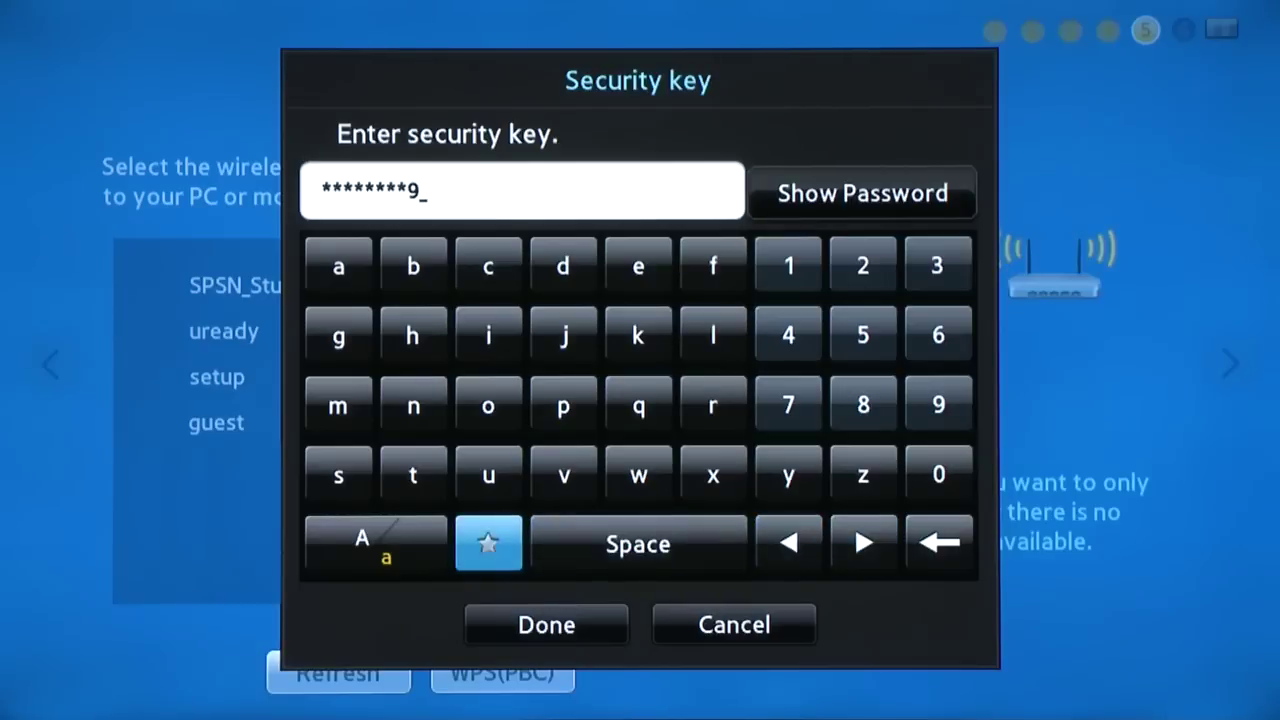
{"action": "key", "text": "Down"}
{"action": "key", "text": "Return"}
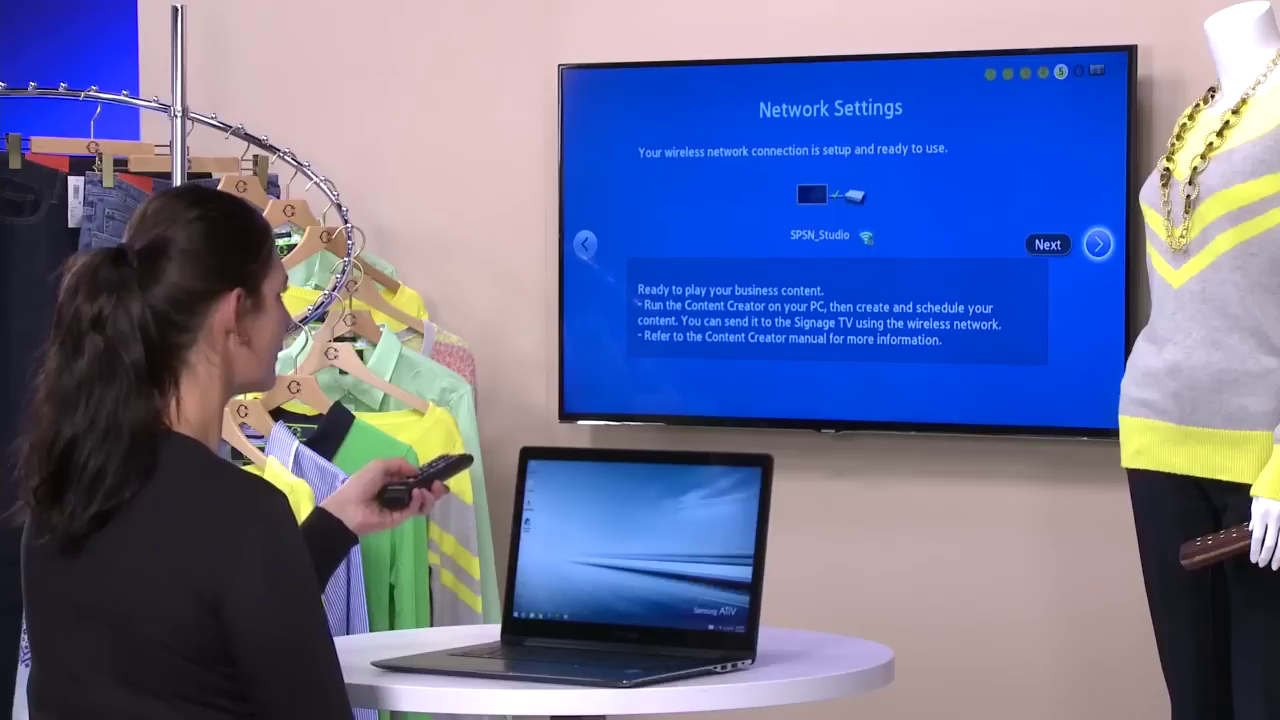
- Continue past the network connection, close Setup Complete, and bring up the input source list
{"action": "key", "text": "Return"}
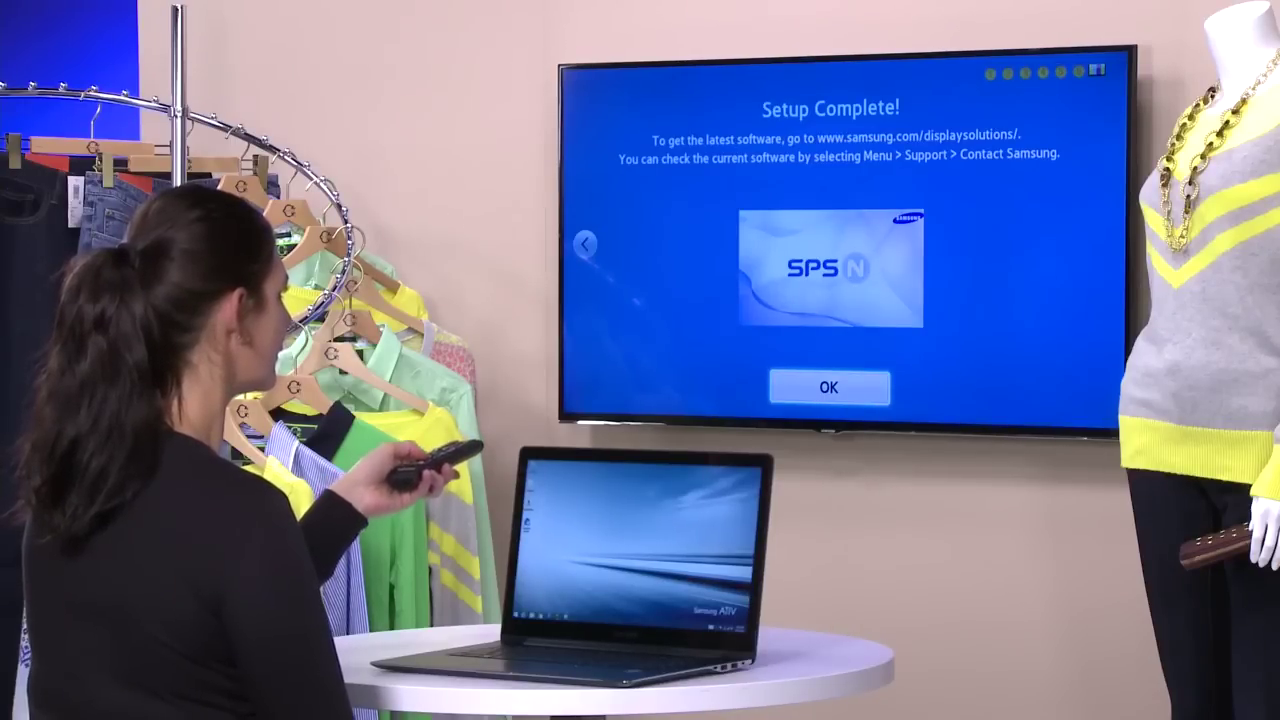
{"action": "key", "text": "Return"}
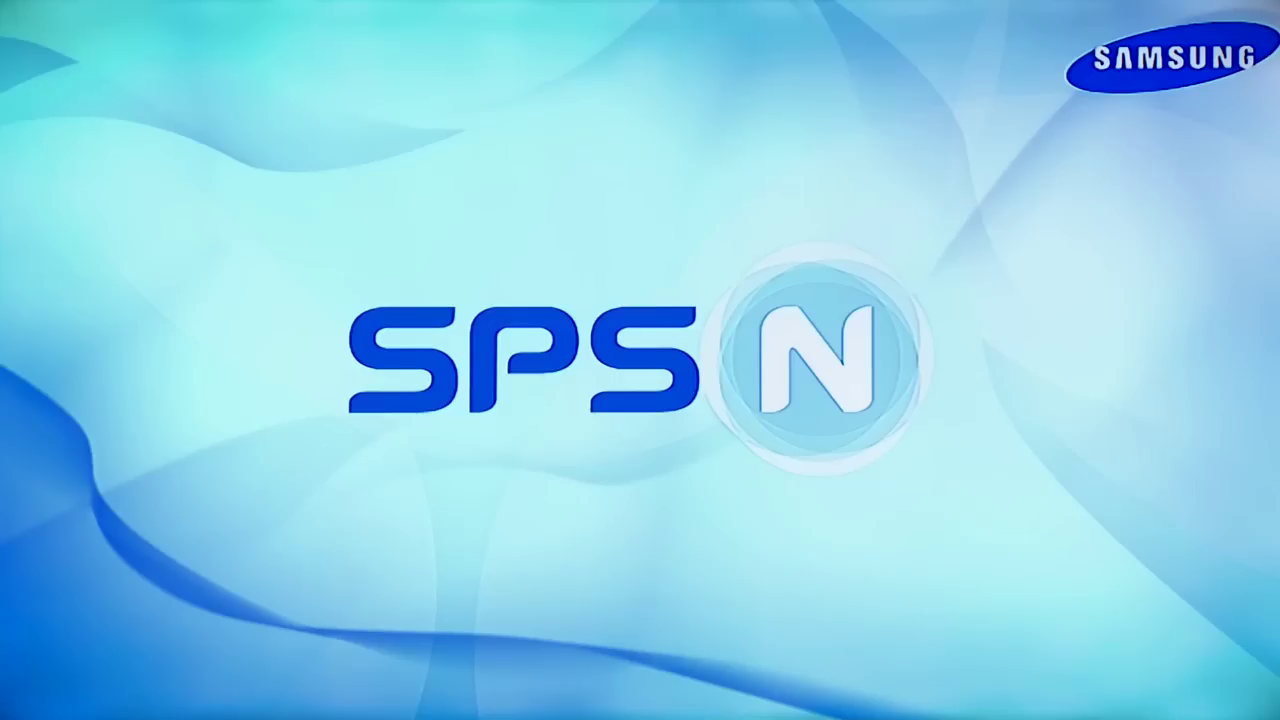
{"action": "key", "text": "s"}
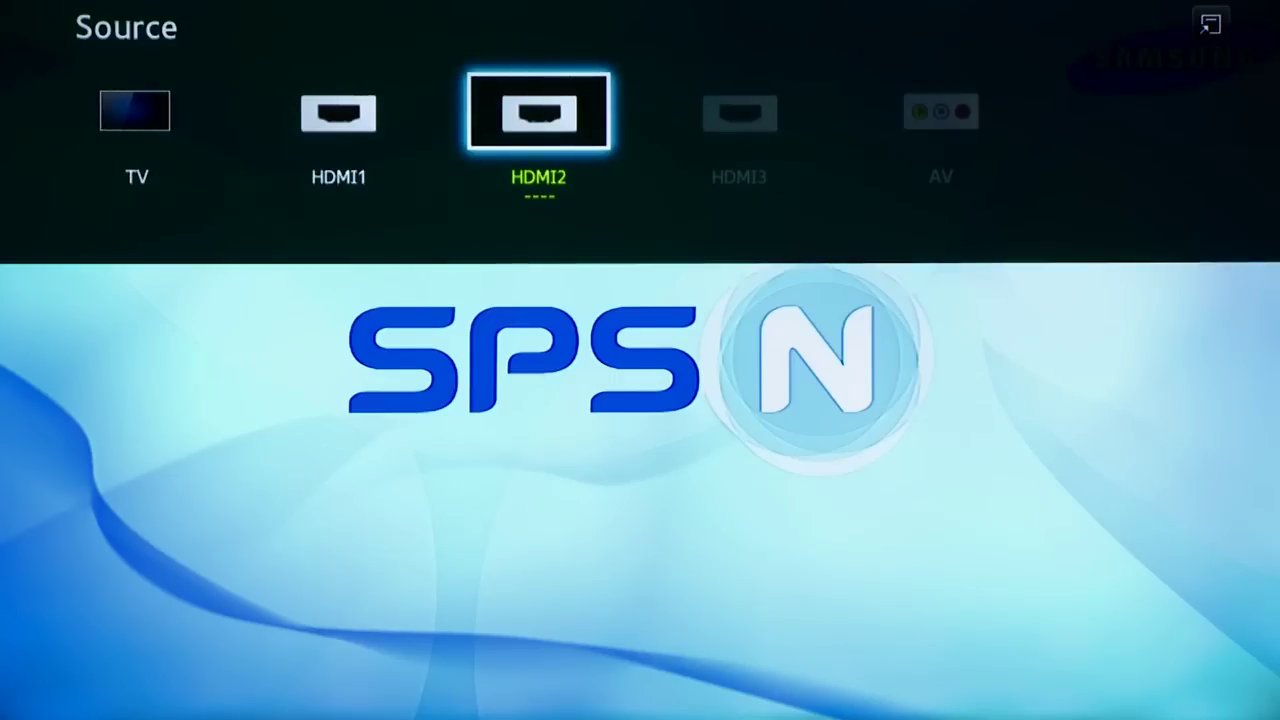
{"action": "key", "text": "Left"}
{"action": "key", "text": "Left"}
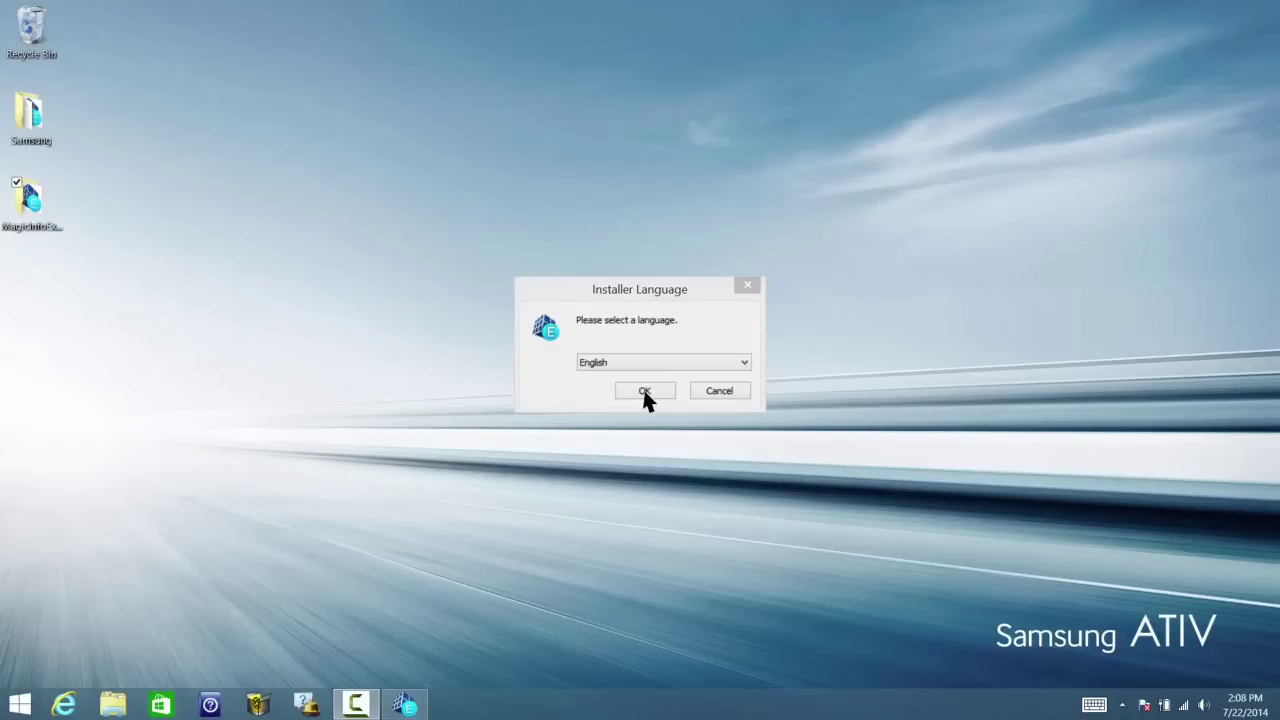
- Install MagicInfo Express Content Creator 1004.2 in English with the North America region
{"action": "left_click", "coordinate": [645, 391]}
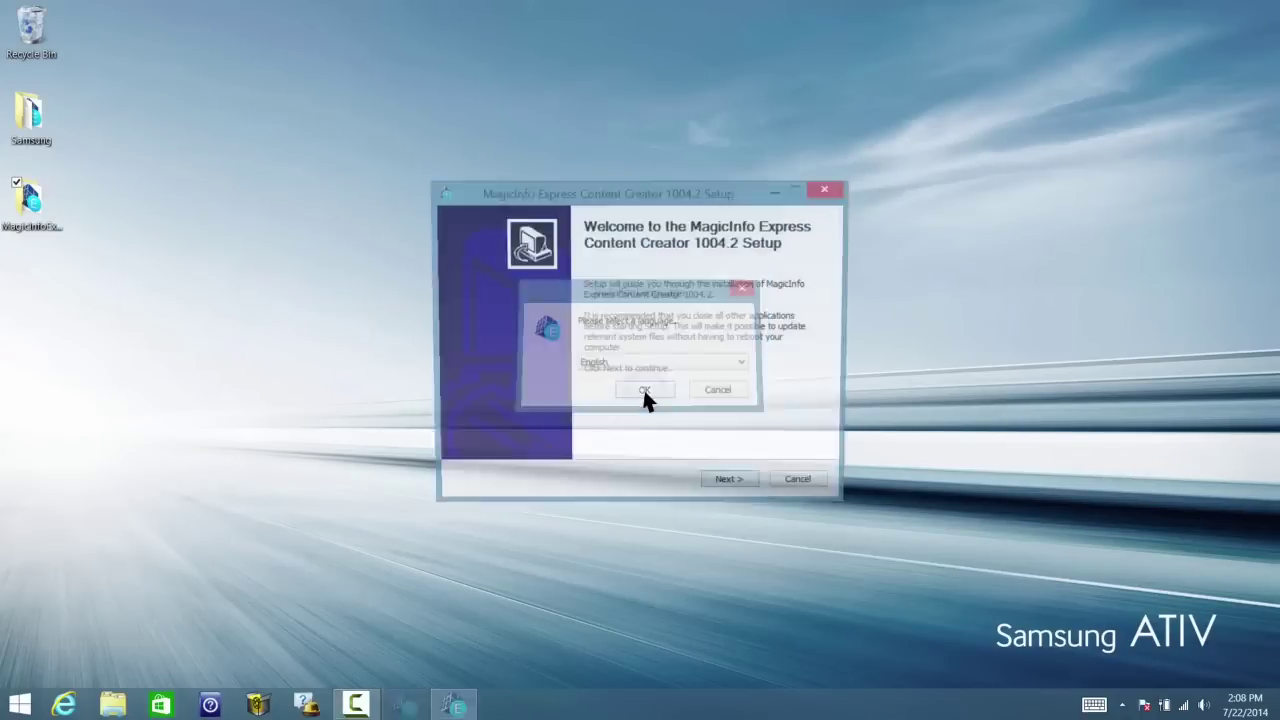
{"action": "left_click", "coordinate": [735, 489]}
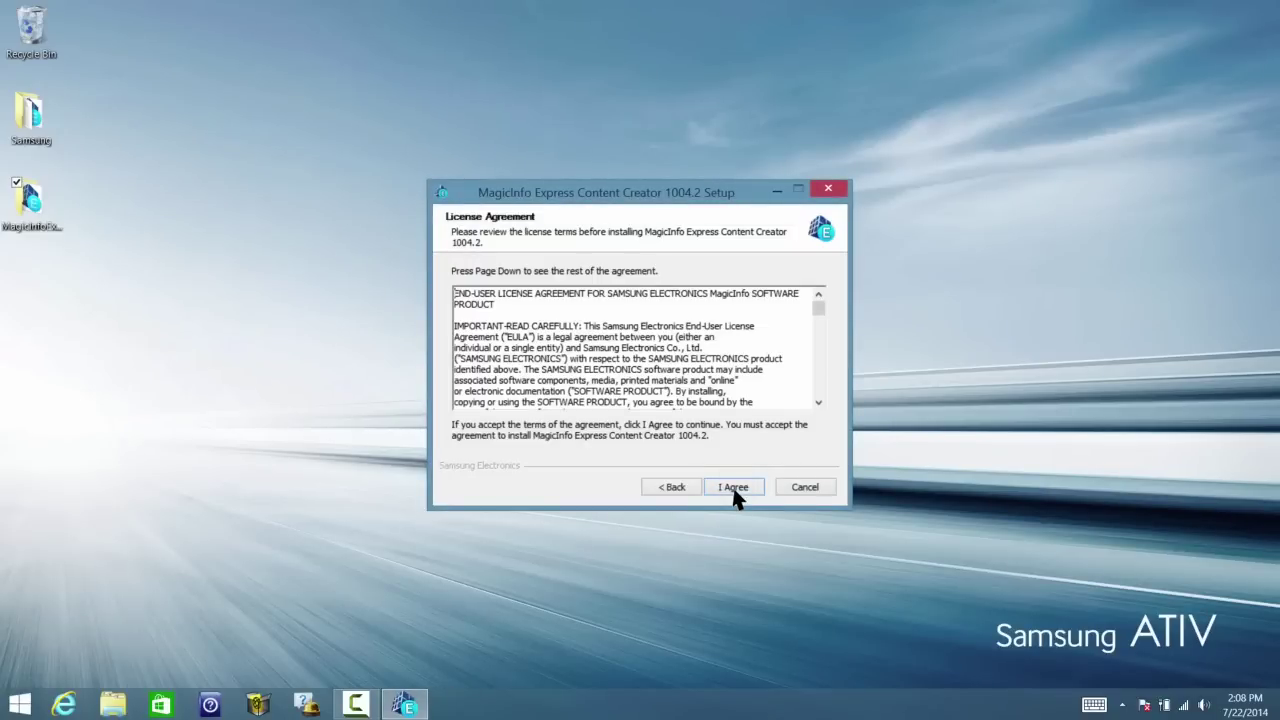
{"action": "left_click", "coordinate": [733, 489]}
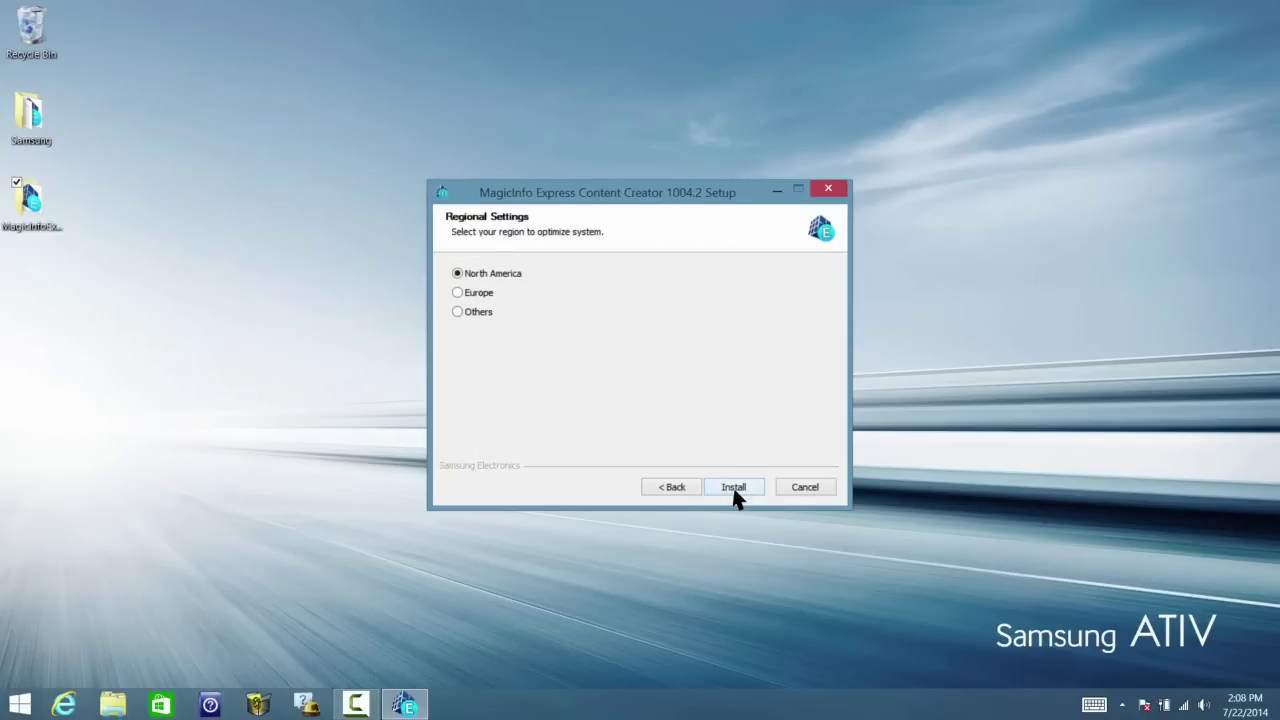
{"action": "left_click", "coordinate": [733, 489]}
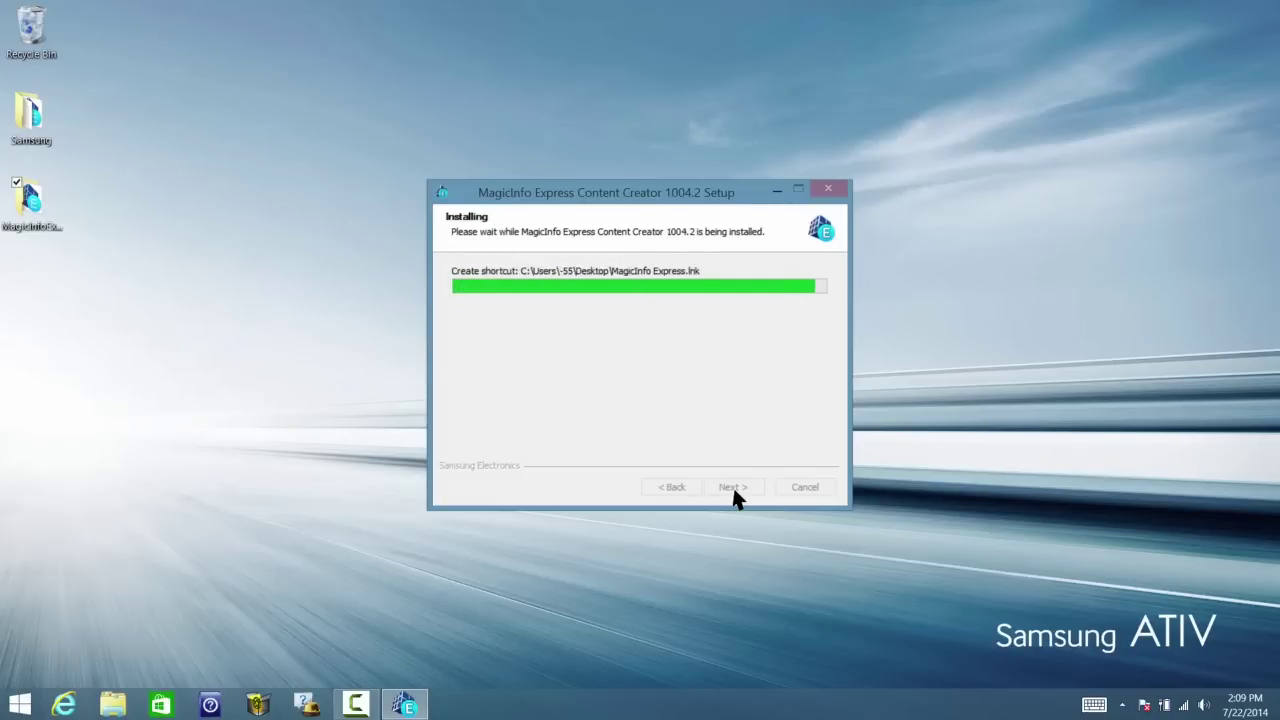
{"action": "left_click", "coordinate": [734, 487]}
{"action": "left_click", "coordinate": [766, 403]}
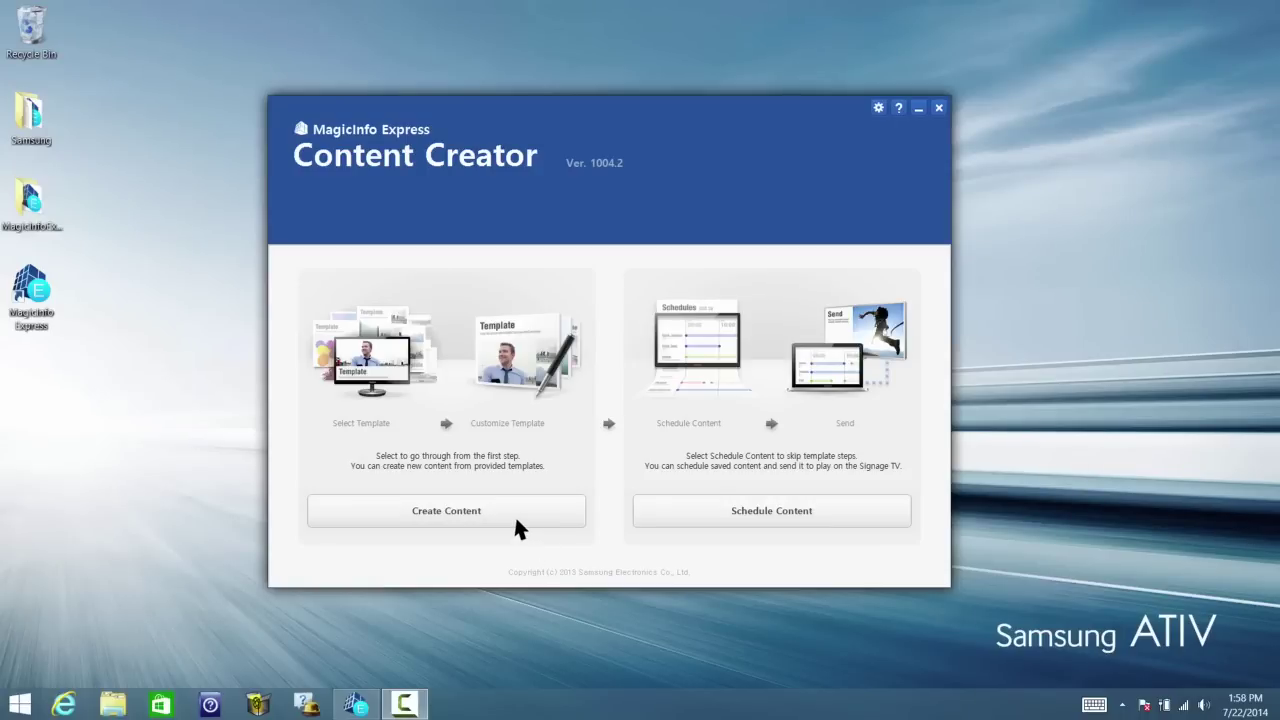
- Filter to Cosmetics & Apparel templates and open cosmetic_tv_06.lfd for customizing
{"action": "left_click", "coordinate": [515, 520]}
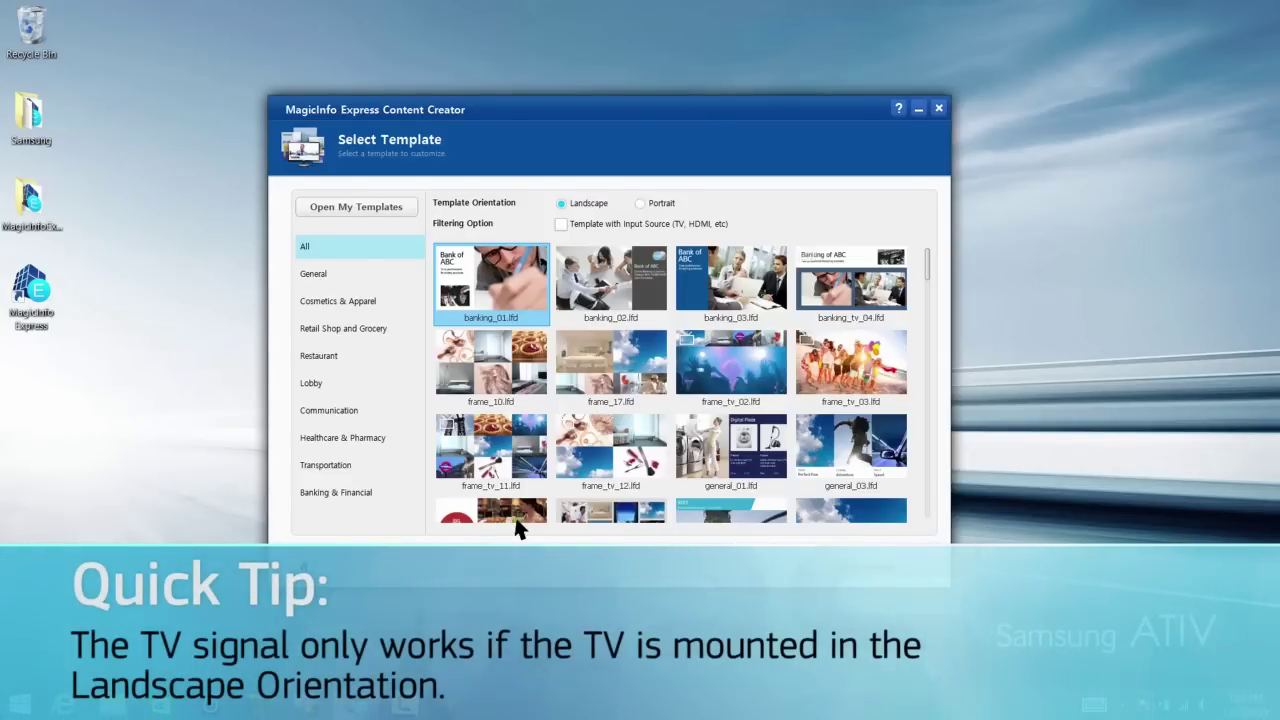
{"action": "left_click", "coordinate": [561, 224]}
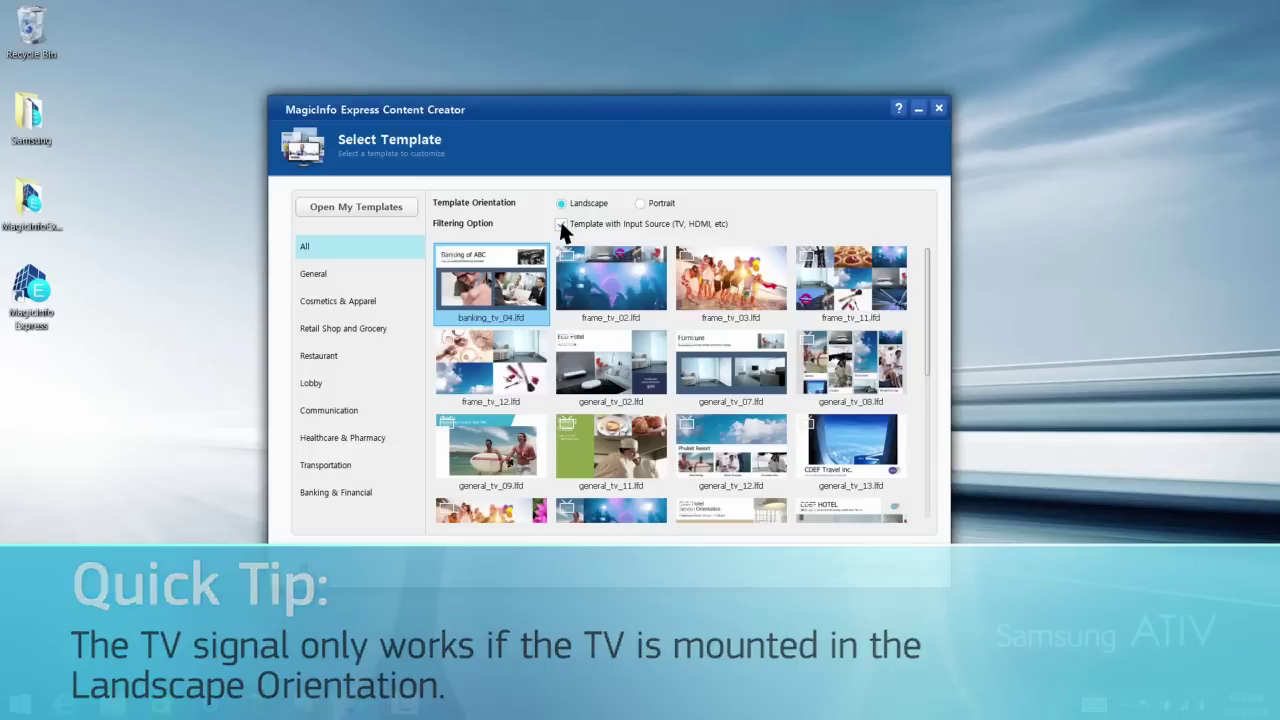
{"action": "left_click", "coordinate": [560, 222]}
{"action": "left_click", "coordinate": [388, 305]}
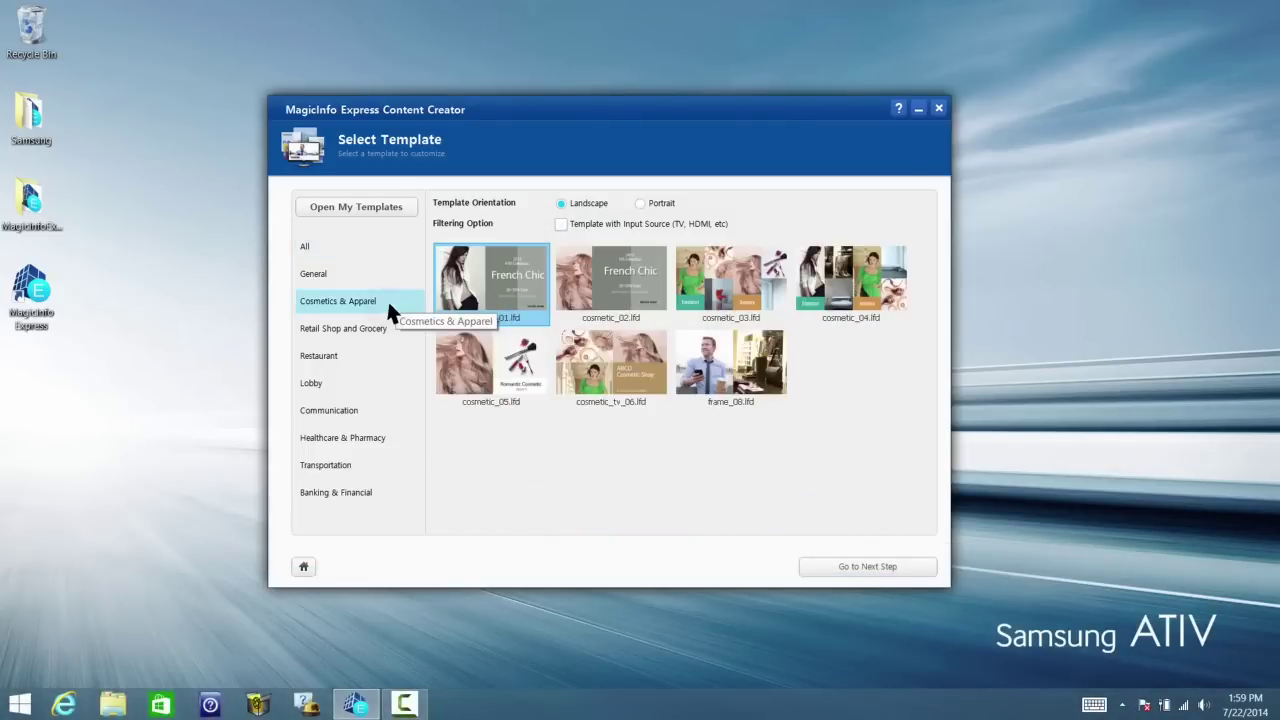
{"action": "left_click", "coordinate": [614, 372]}
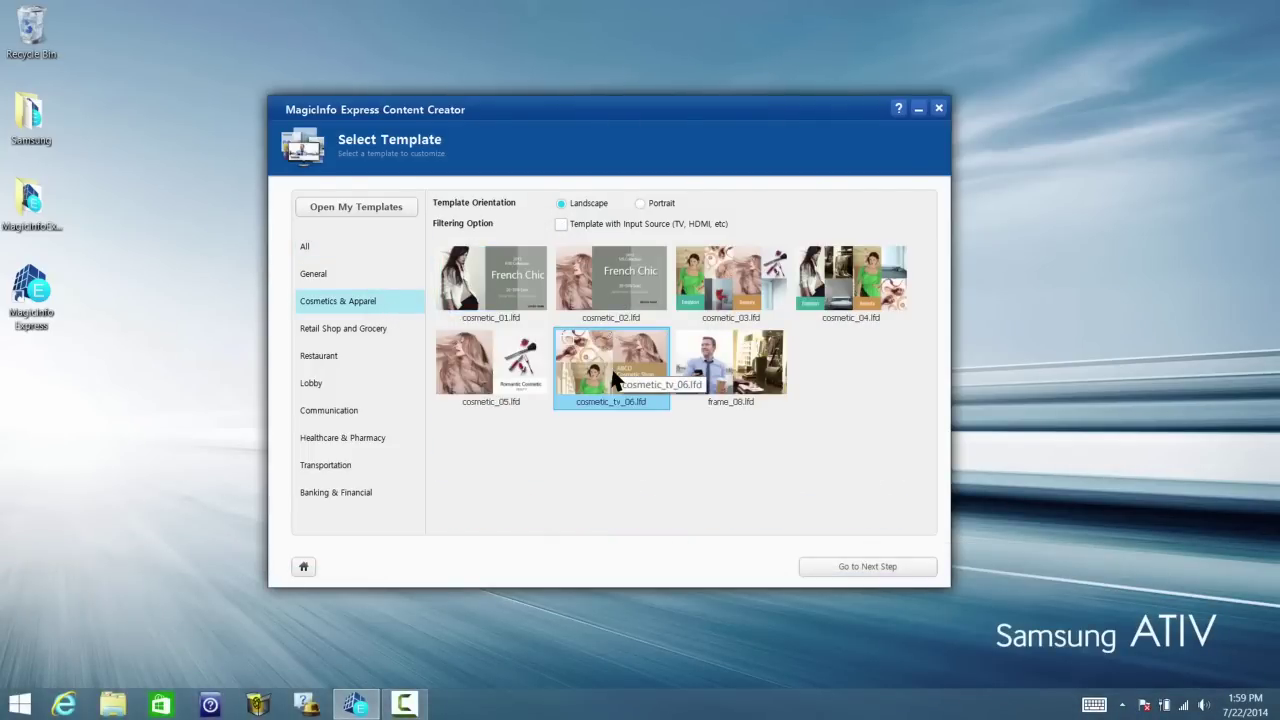
{"action": "left_click", "coordinate": [829, 570]}
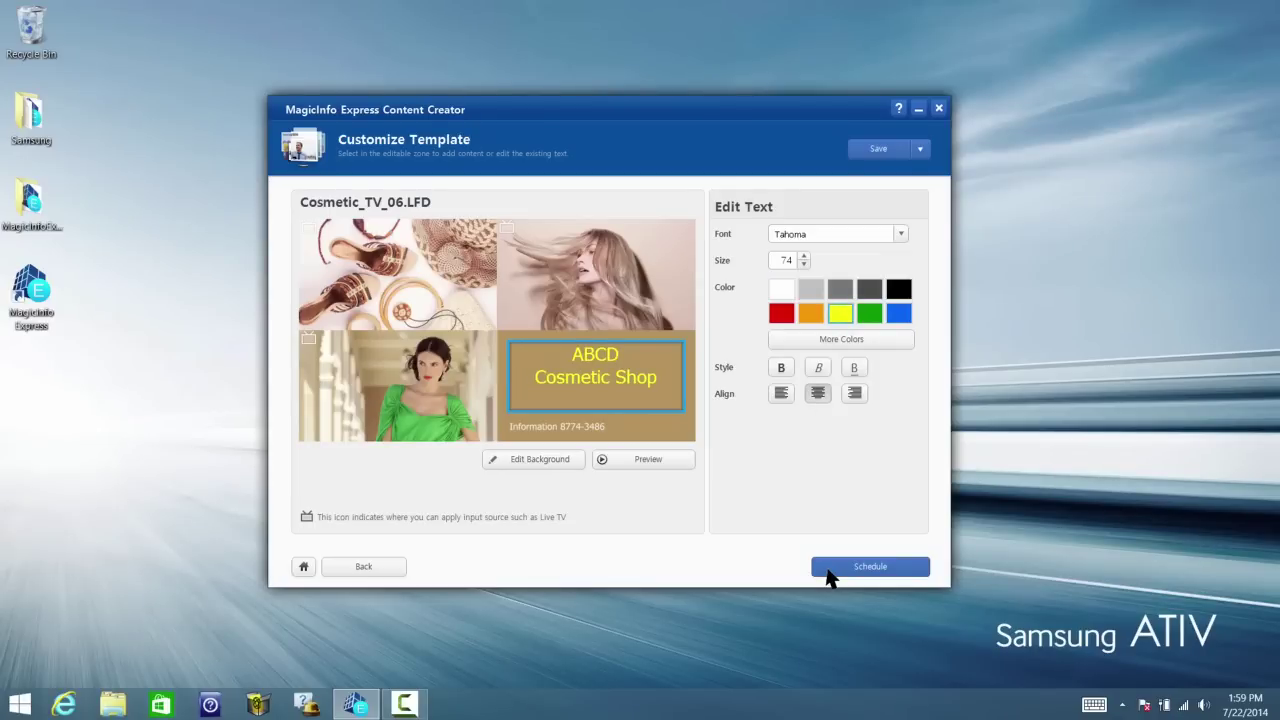
- Browse the Add images help tutorial slides, then close the tutorial
{"action": "left_click", "coordinate": [897, 110]}
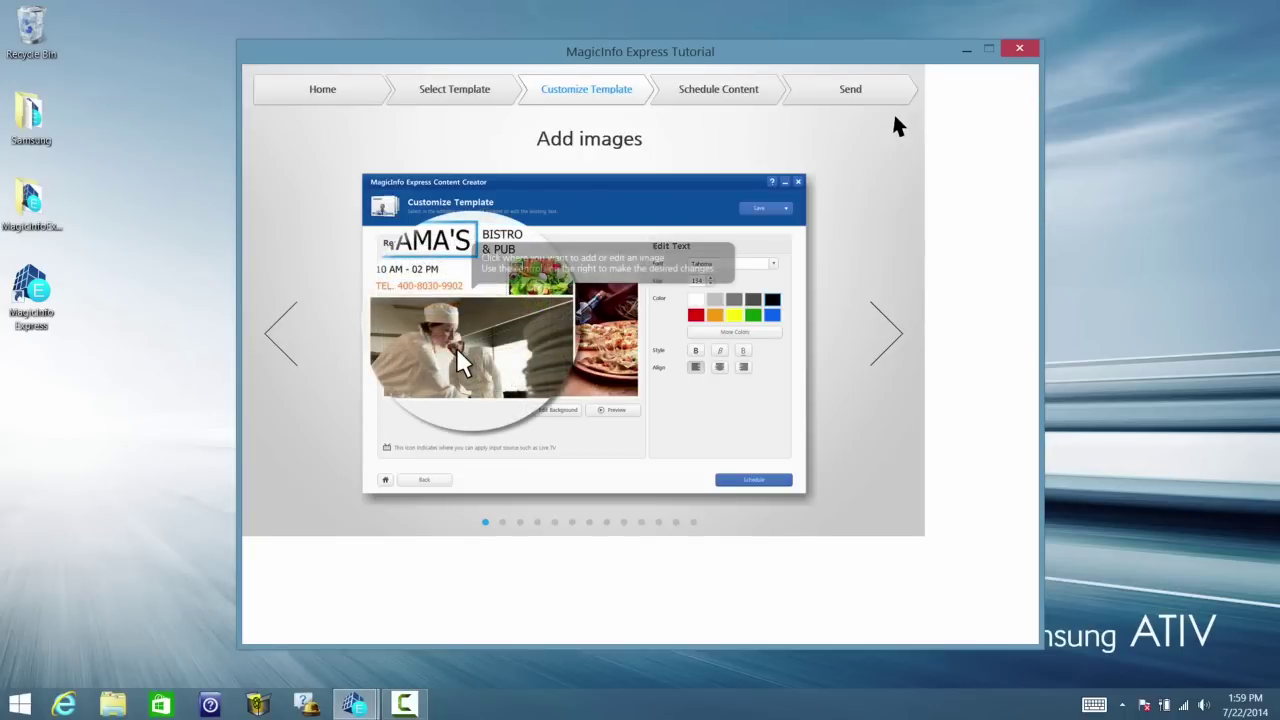
{"action": "left_click", "coordinate": [891, 362]}
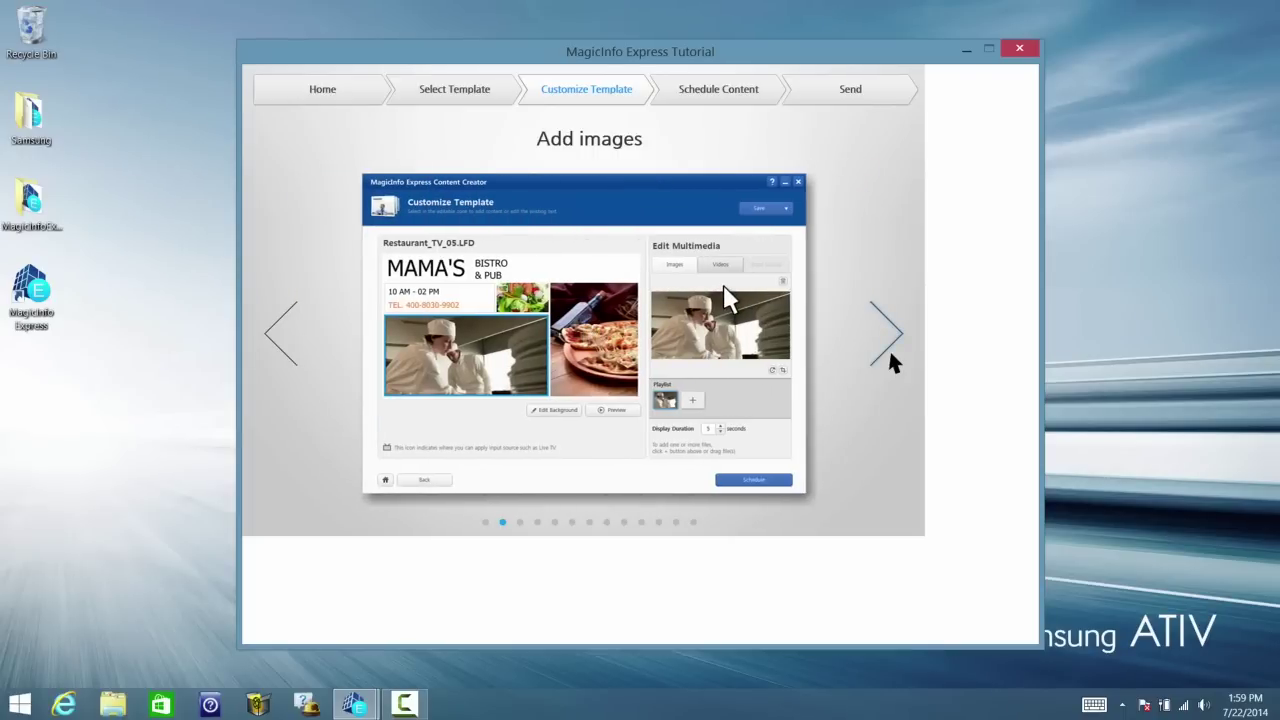
{"action": "left_click", "coordinate": [1019, 48]}
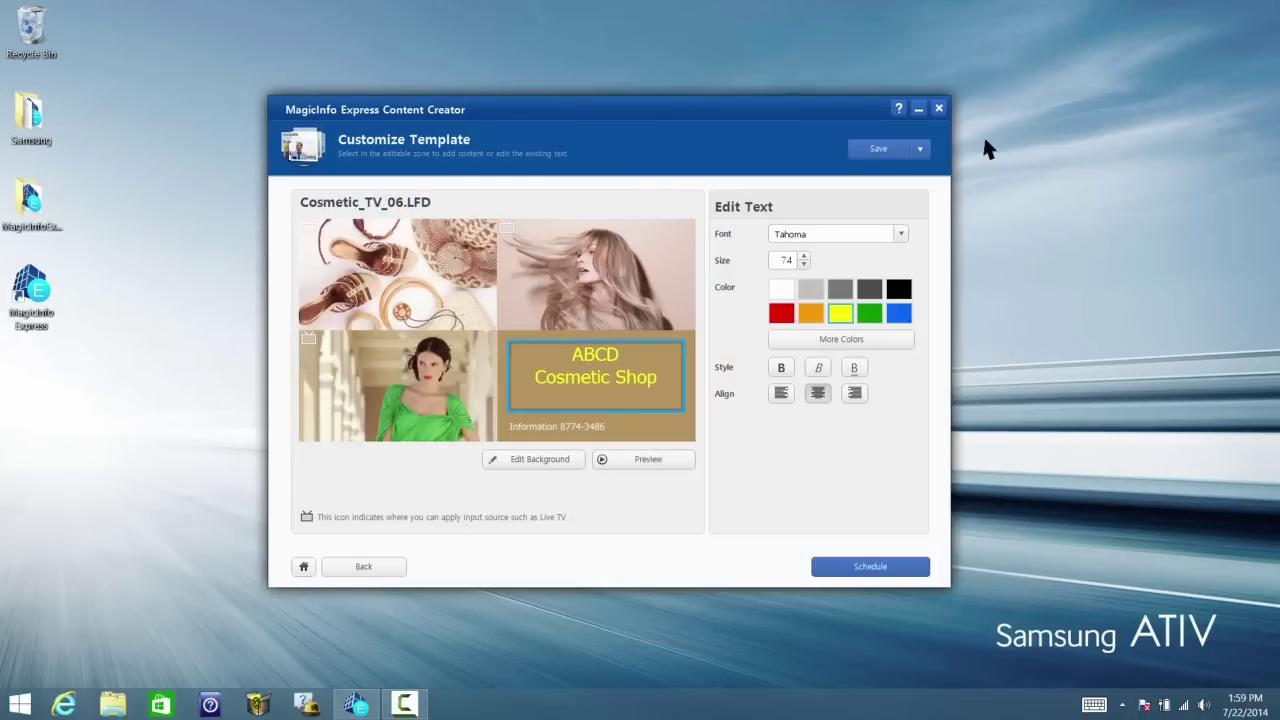
- Enable the On/Off Timer with a later On hour and limit play days to Monday–Friday
{"action": "left_click", "coordinate": [843, 570]}
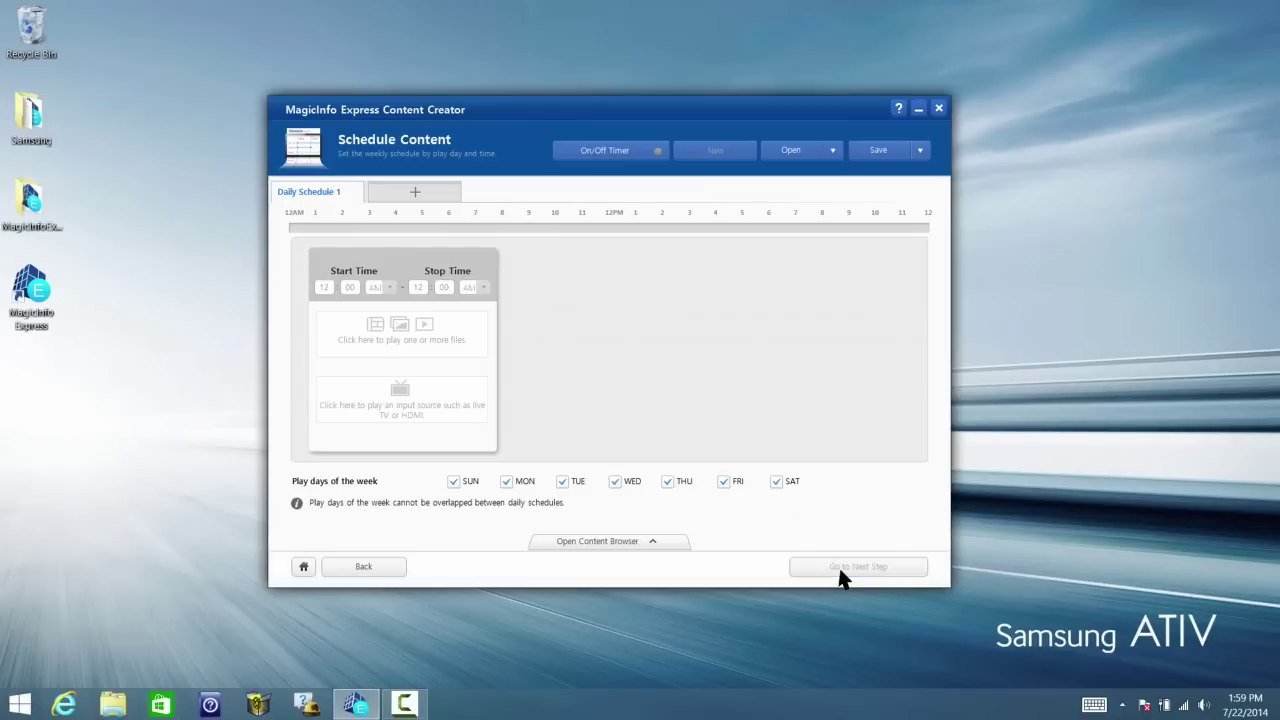
{"action": "left_click", "coordinate": [612, 155]}
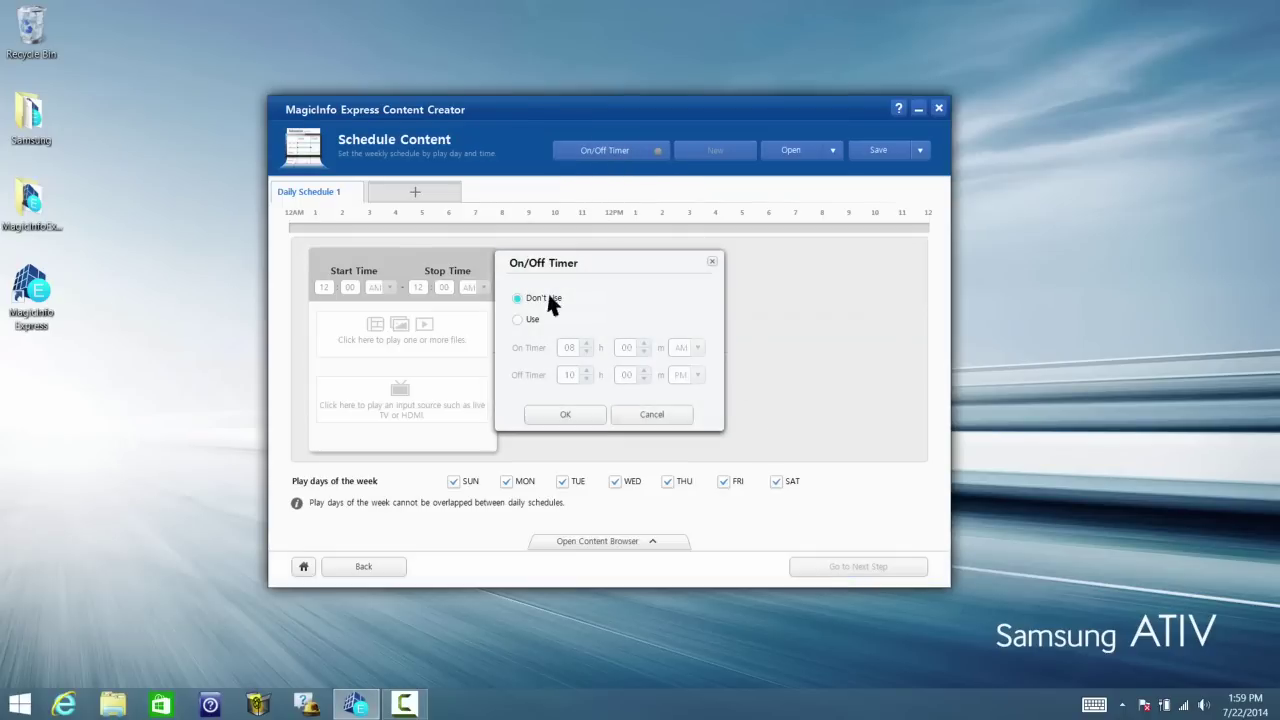
{"action": "left_click", "coordinate": [530, 320]}
{"action": "left_click", "coordinate": [586, 343]}
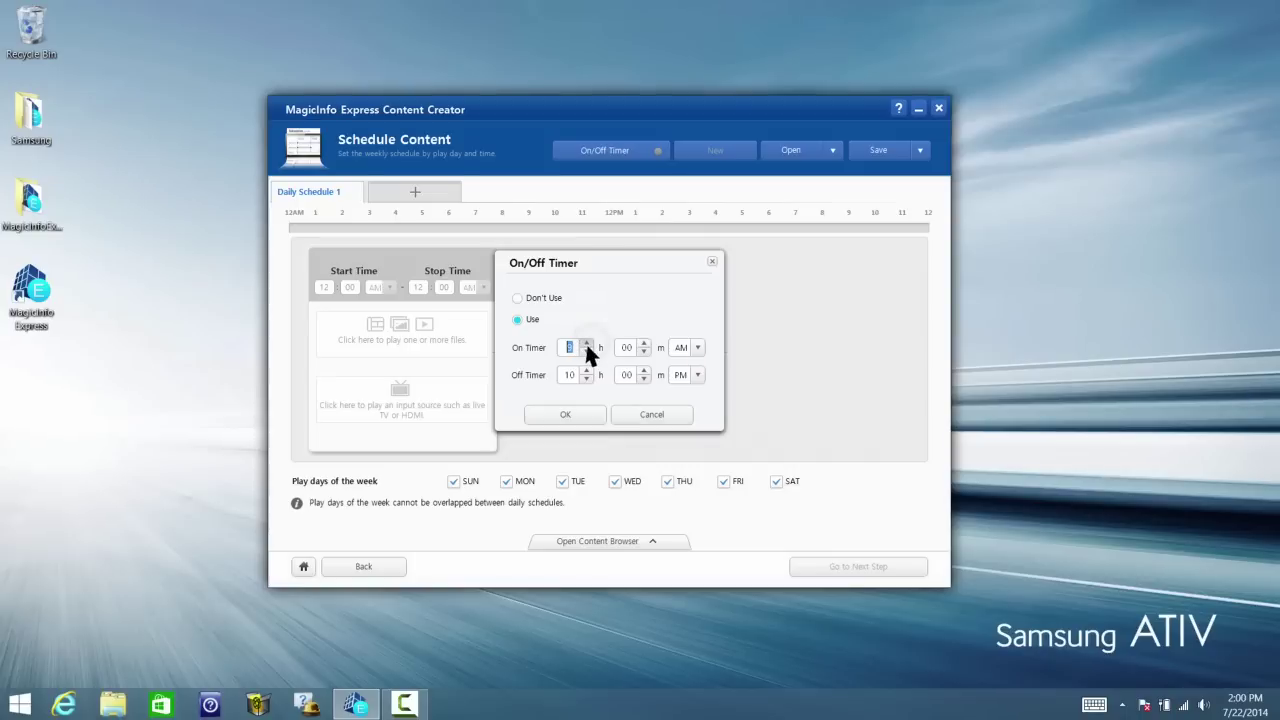
{"action": "left_click", "coordinate": [576, 419]}
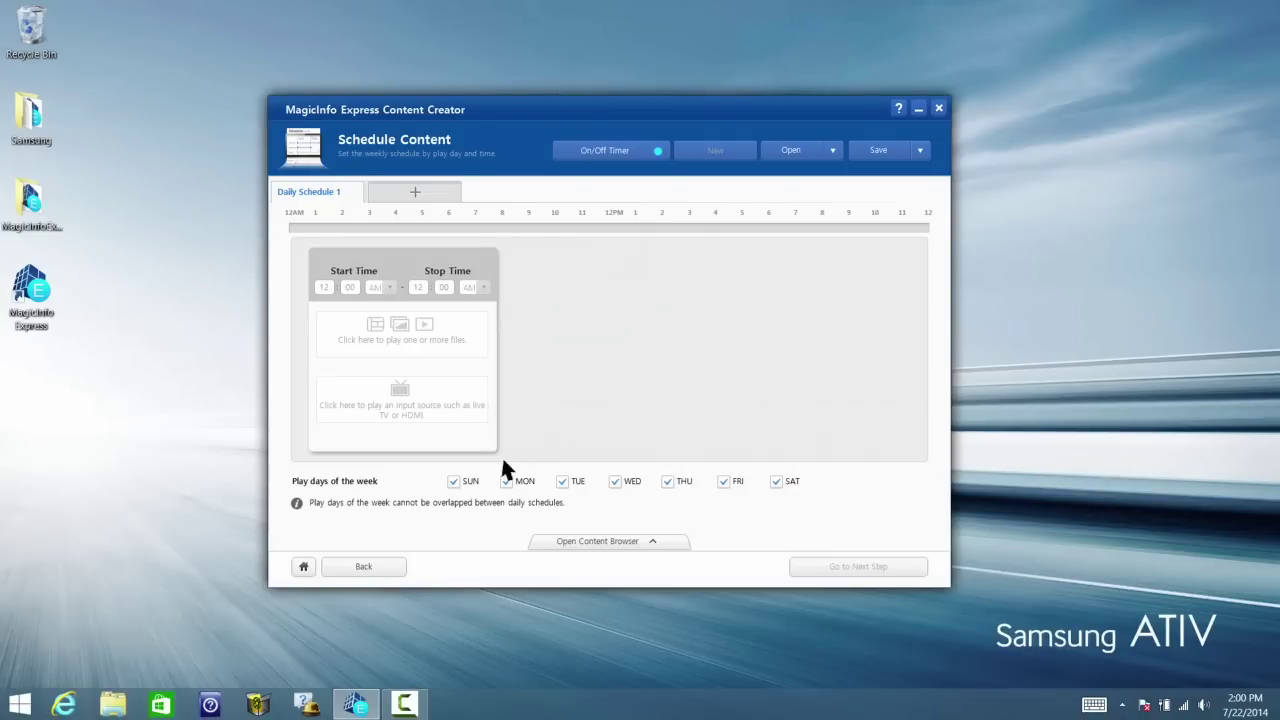
{"action": "left_click", "coordinate": [453, 481]}
{"action": "left_click", "coordinate": [776, 481]}
- Add the 50-percent-off and Weekly Clothing templates to the 12–1 AM slot
{"action": "left_click", "coordinate": [617, 542]}
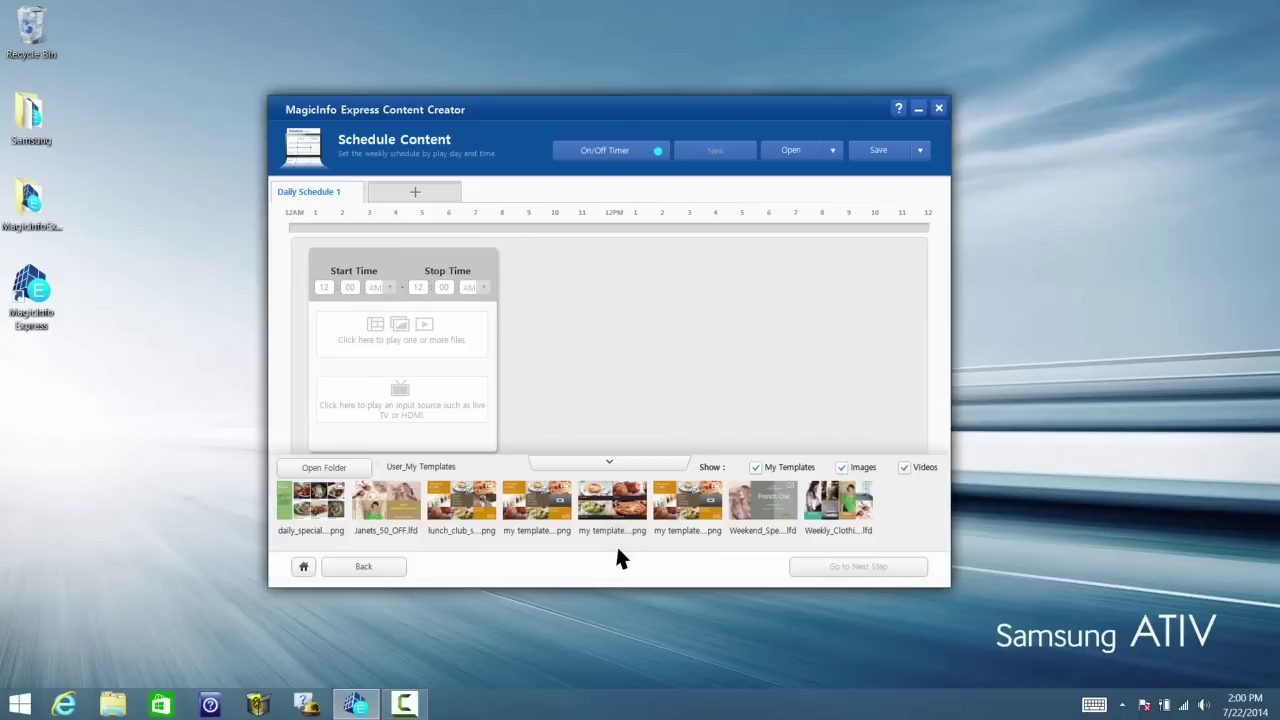
{"action": "left_click_drag", "start_coordinate": [392, 500], "coordinate": [410, 344]}
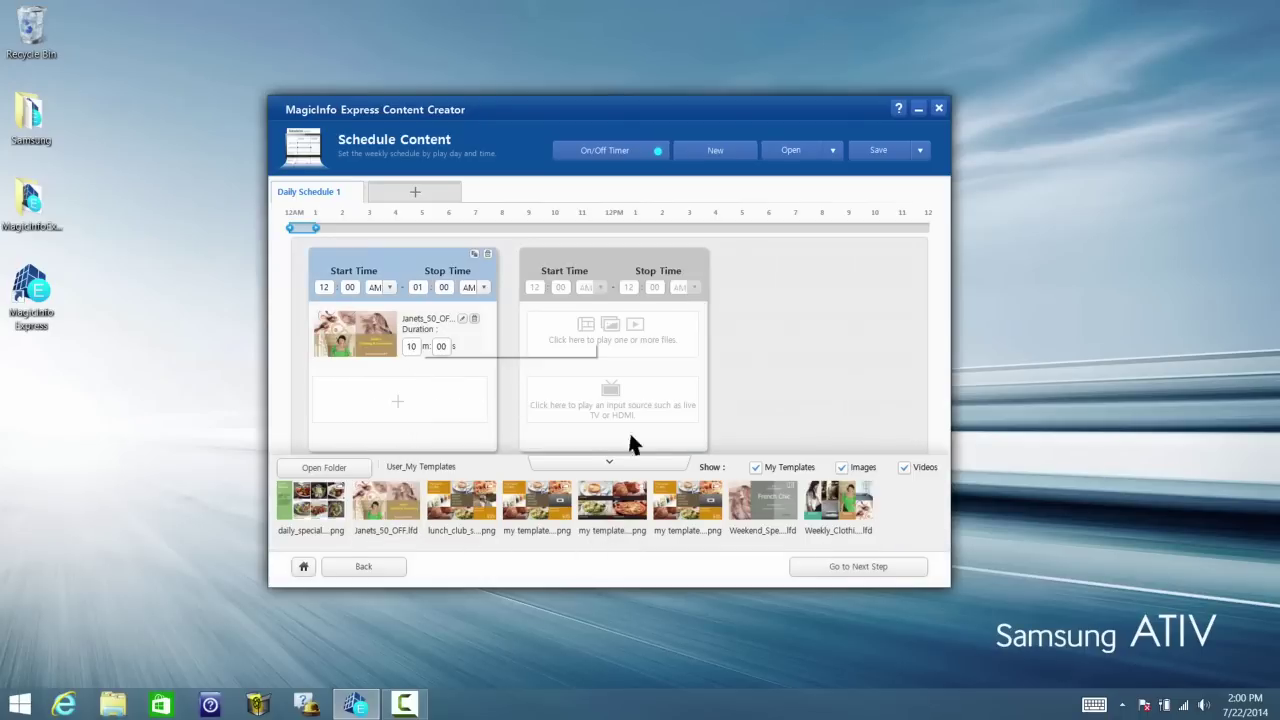
{"action": "left_click_drag", "start_coordinate": [832, 515], "coordinate": [446, 397]}
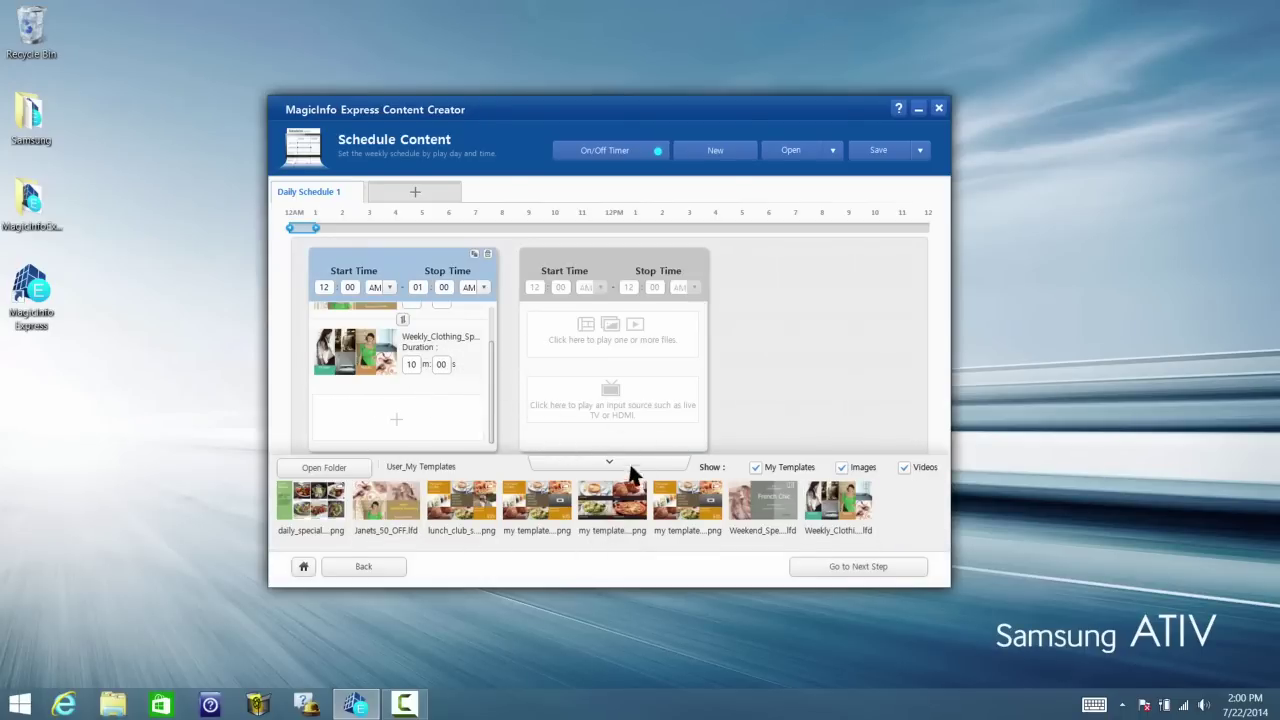
- Schedule Weekend_Specials at 4 AM and Weekly Clothing in a new 1–2:30 AM slot
{"action": "left_click_drag", "start_coordinate": [726, 469], "coordinate": [646, 343]}
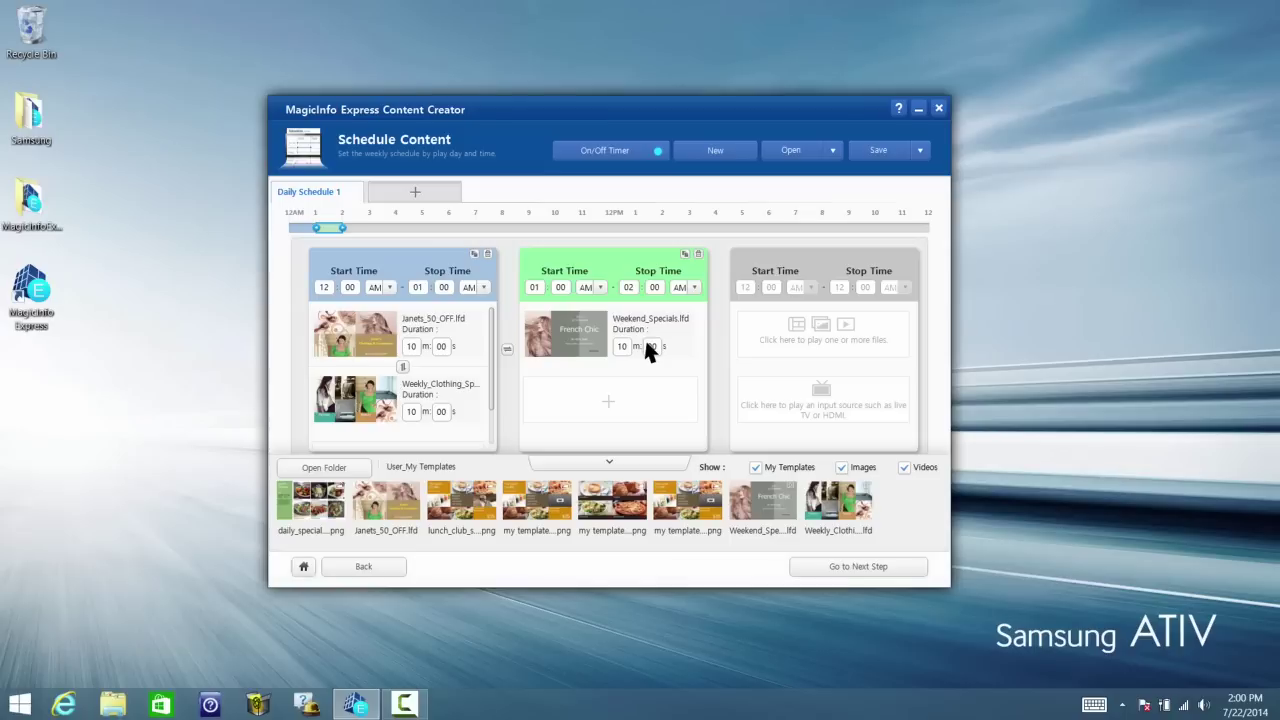
{"action": "left_click_drag", "start_coordinate": [338, 228], "coordinate": [514, 228]}
{"action": "left_click_drag", "start_coordinate": [358, 228], "coordinate": [356, 228]}
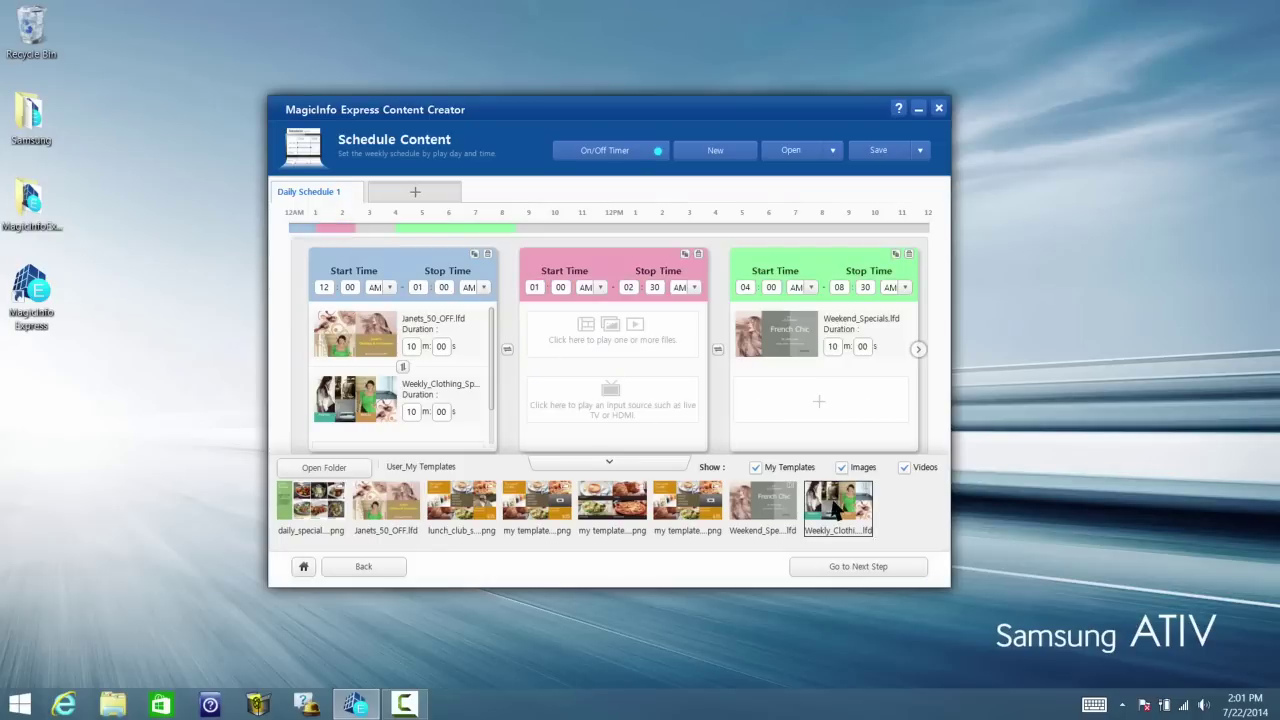
{"action": "left_click_drag", "start_coordinate": [838, 503], "coordinate": [633, 340]}
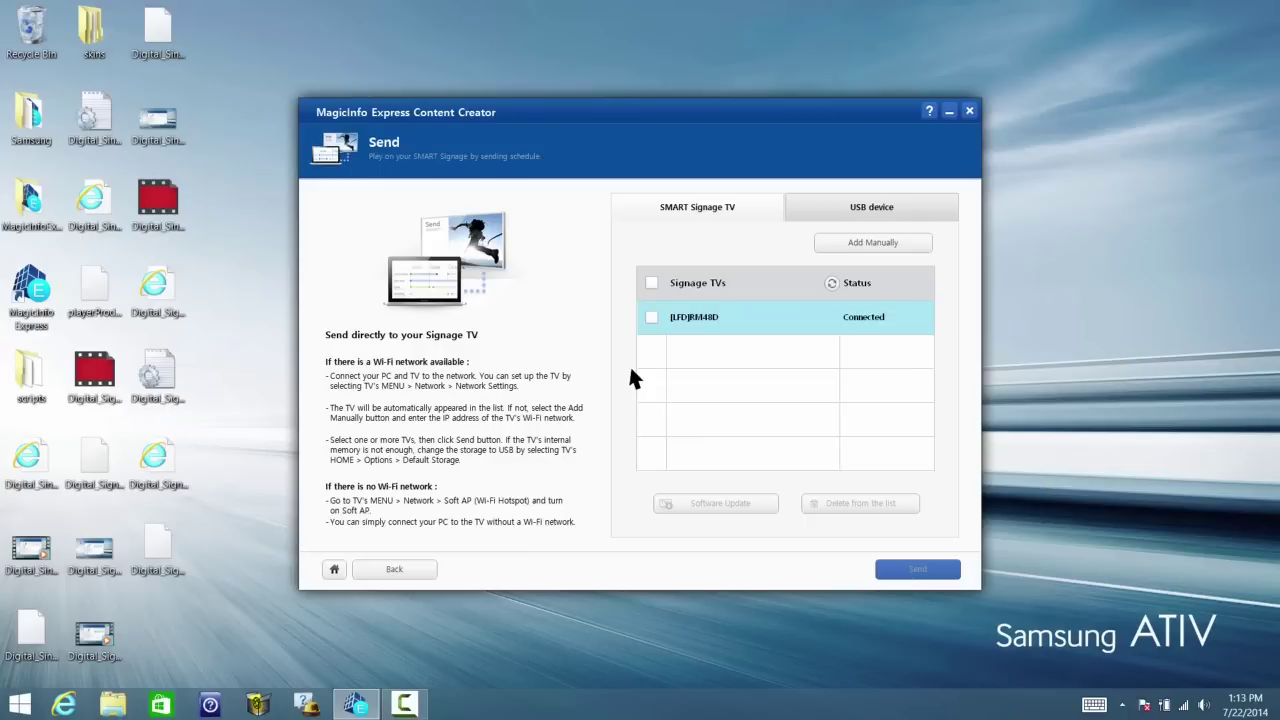
- Select [LFD]RM48D as the target Signage TV and send the schedule
{"action": "left_click", "coordinate": [652, 318]}
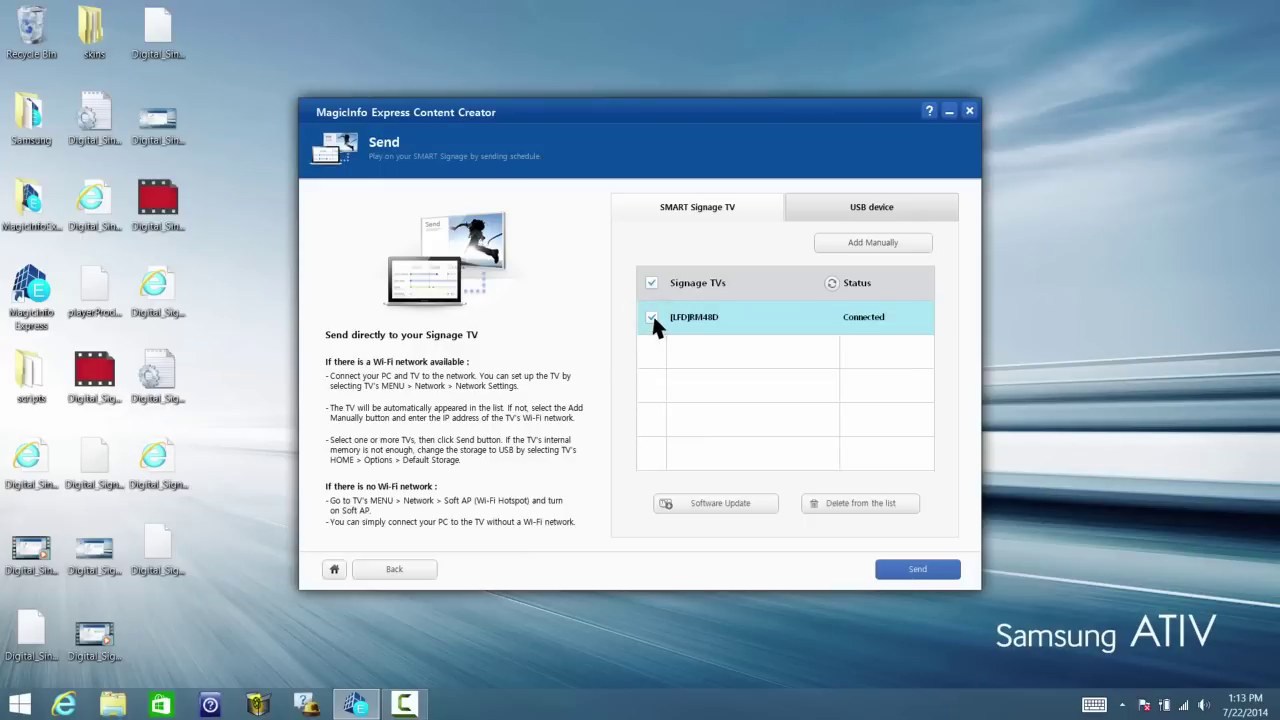
{"action": "left_click", "coordinate": [921, 577]}
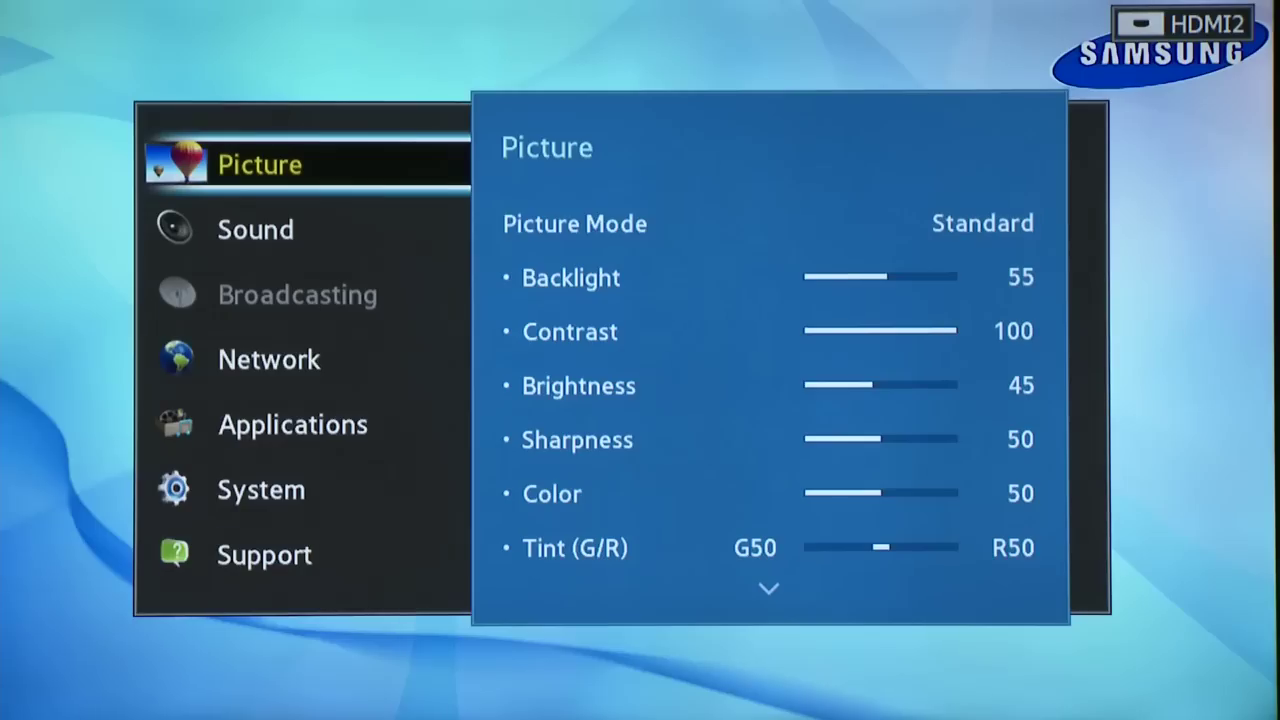
- Switch Soft AP (Wi-Fi Hotspot) to On under the TV's Network menu to reveal its connection information
{"action": "key", "text": "Down"}
{"action": "key", "text": "Down"}
{"action": "key", "text": "Down"}
{"action": "key", "text": "Return"}
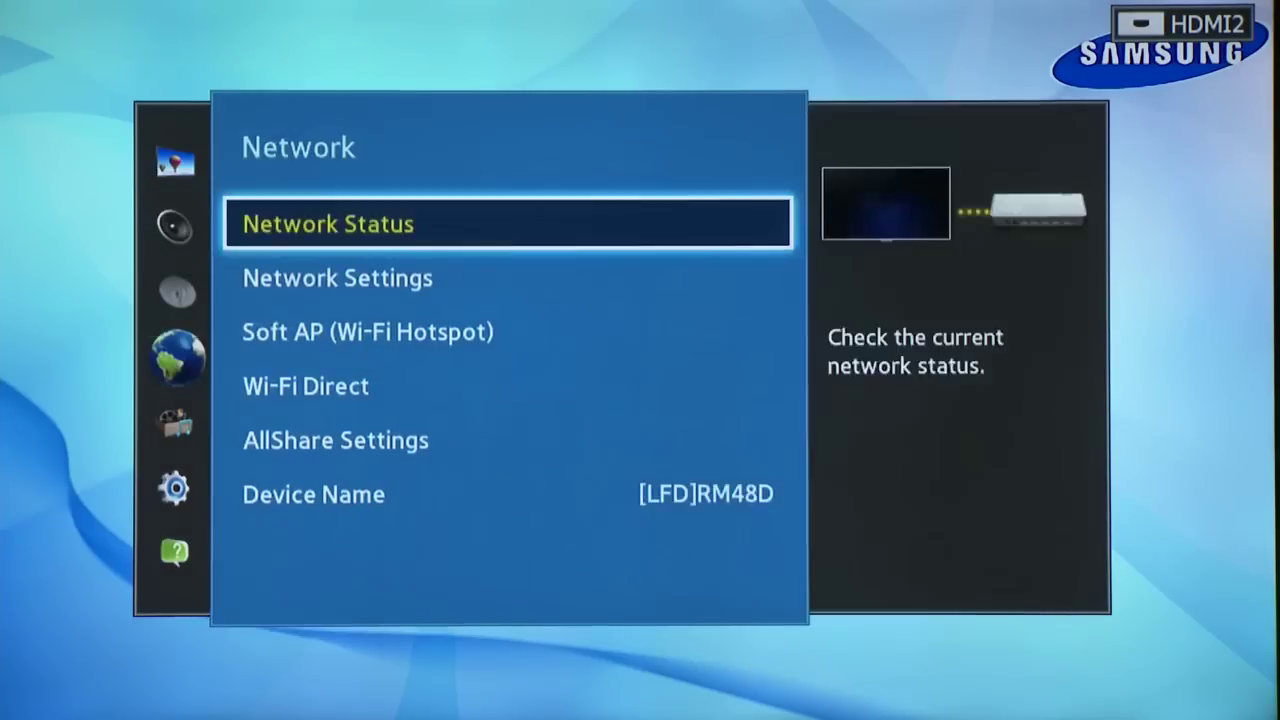
{"action": "key", "text": "Down"}
{"action": "key", "text": "Down"}
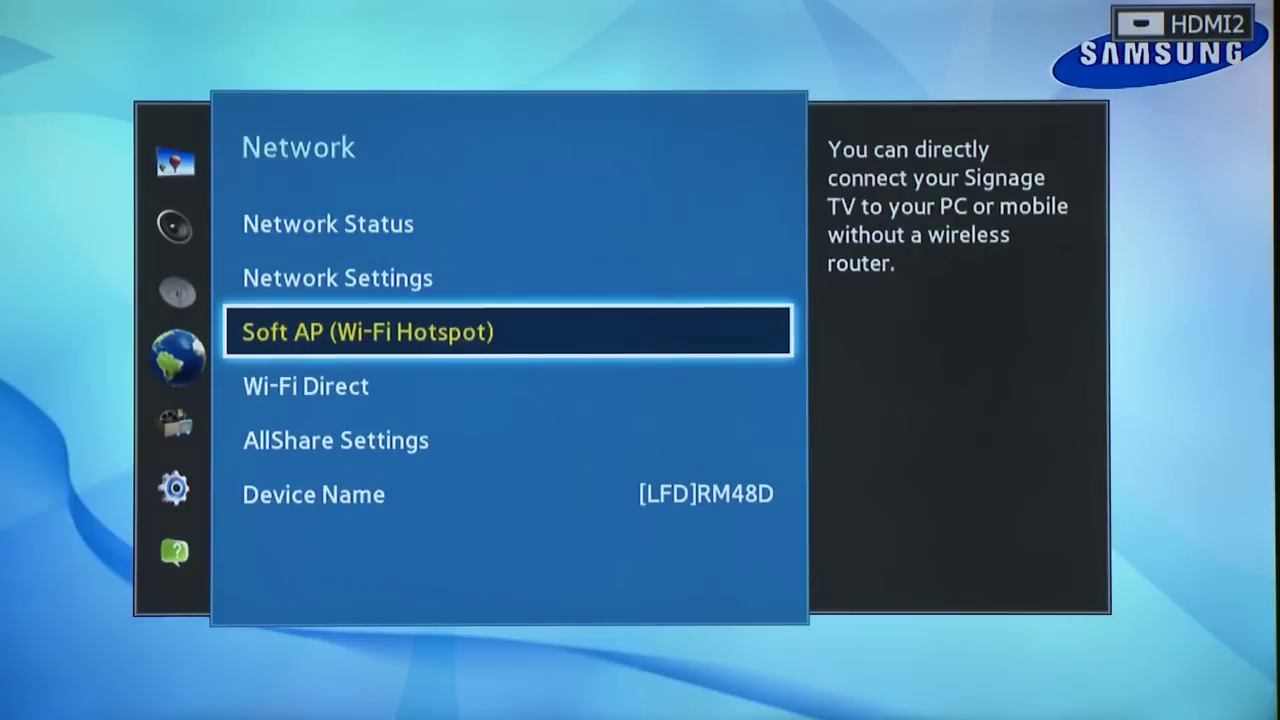
{"action": "key", "text": "Return"}
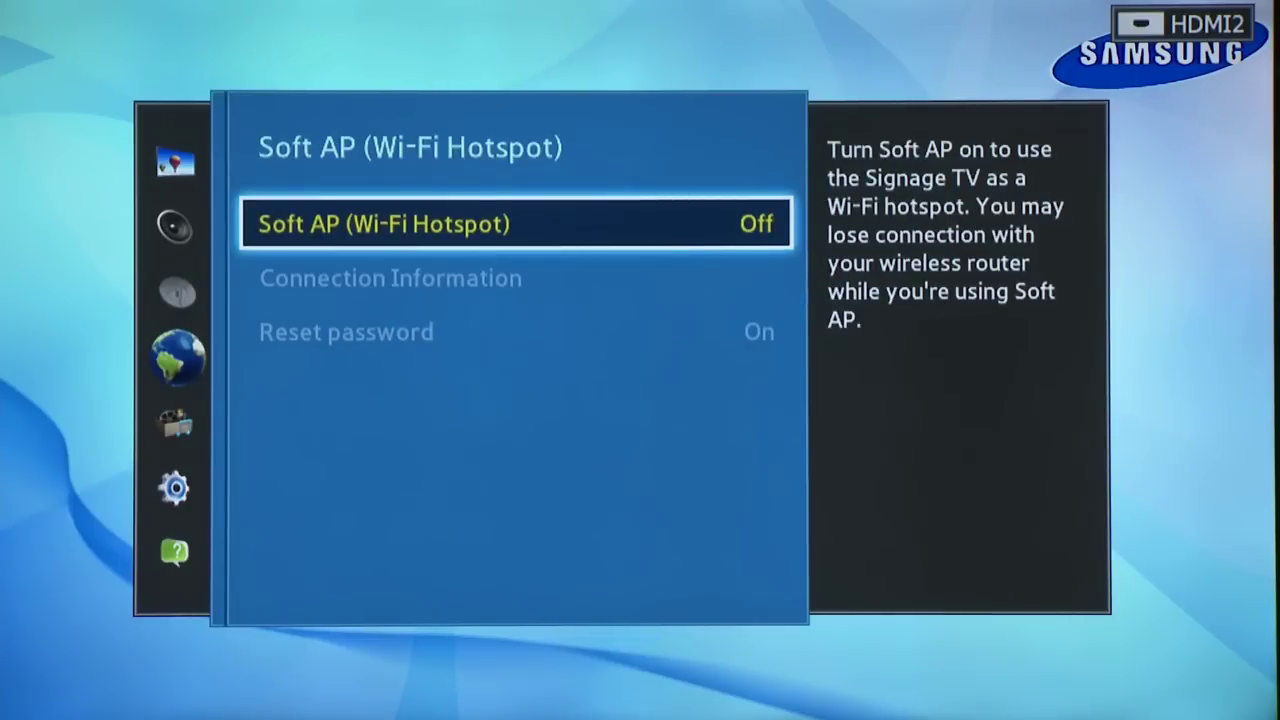
{"action": "key", "text": "Return"}
{"action": "key", "text": "Down"}
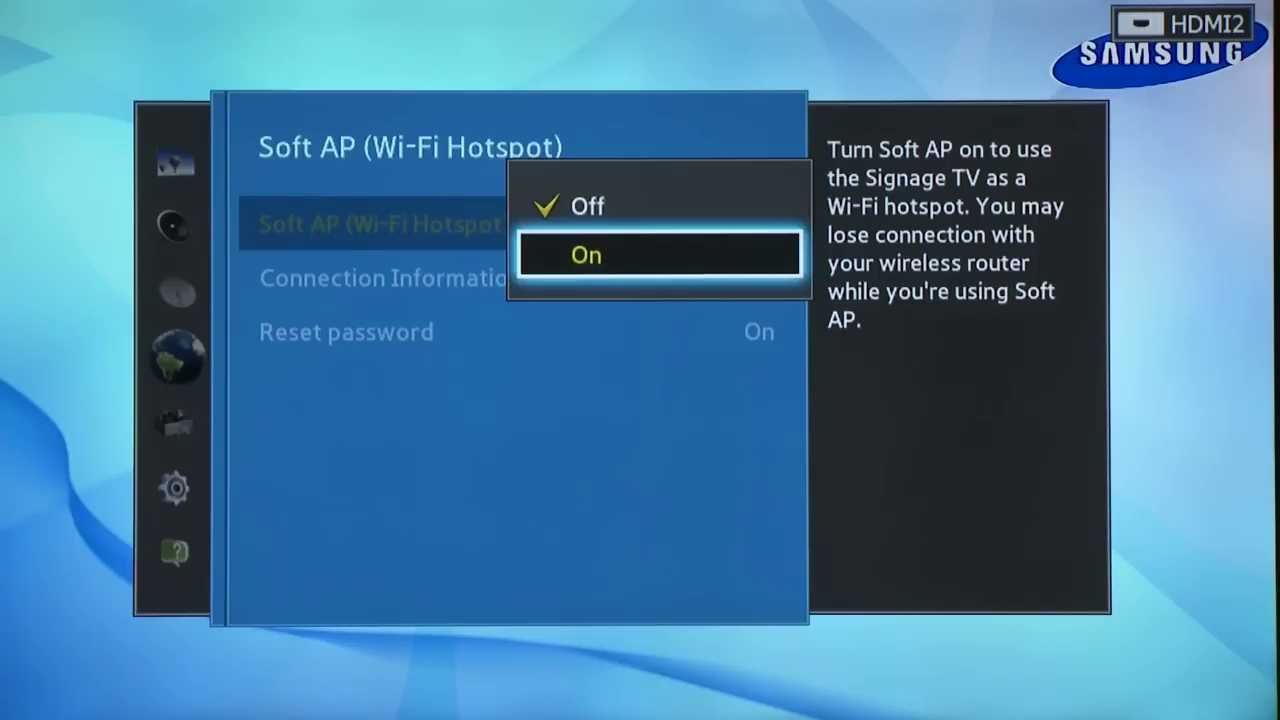
{"action": "key", "text": "Return"}
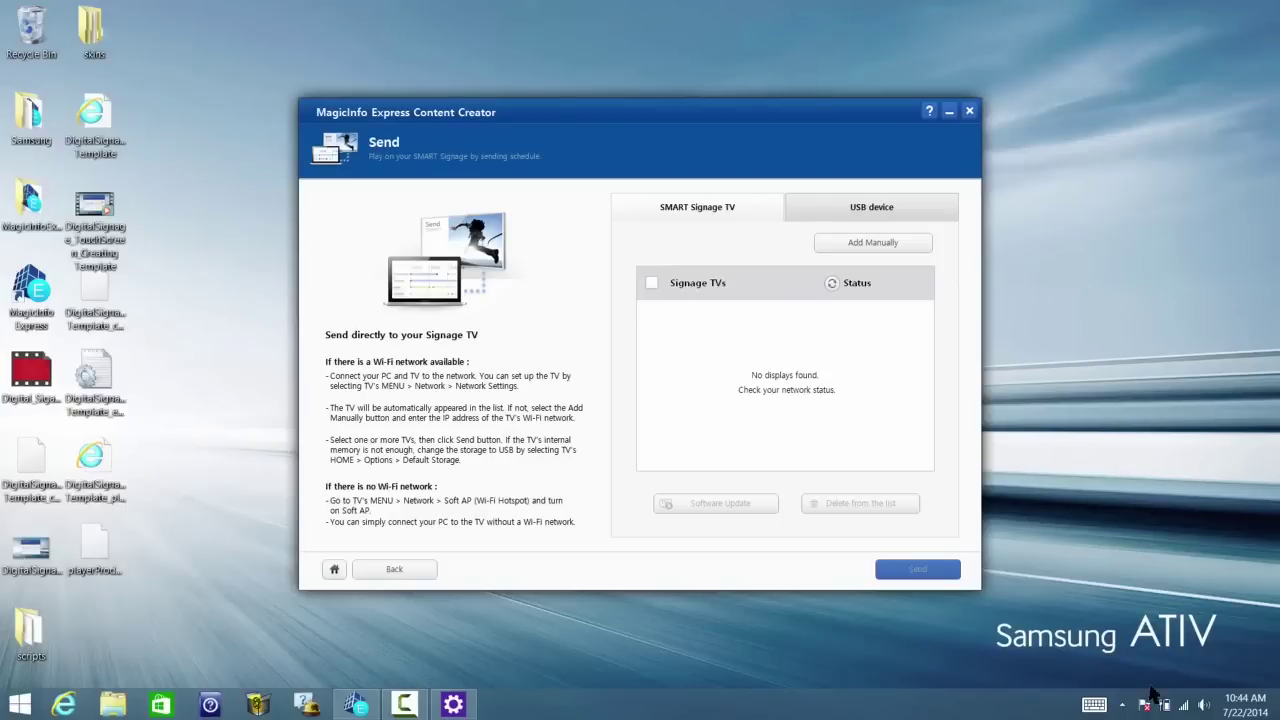
- Connect the PC to the [LFD]RM48D Wi-Fi hotspot by entering its security key
{"action": "left_click", "coordinate": [1185, 712]}
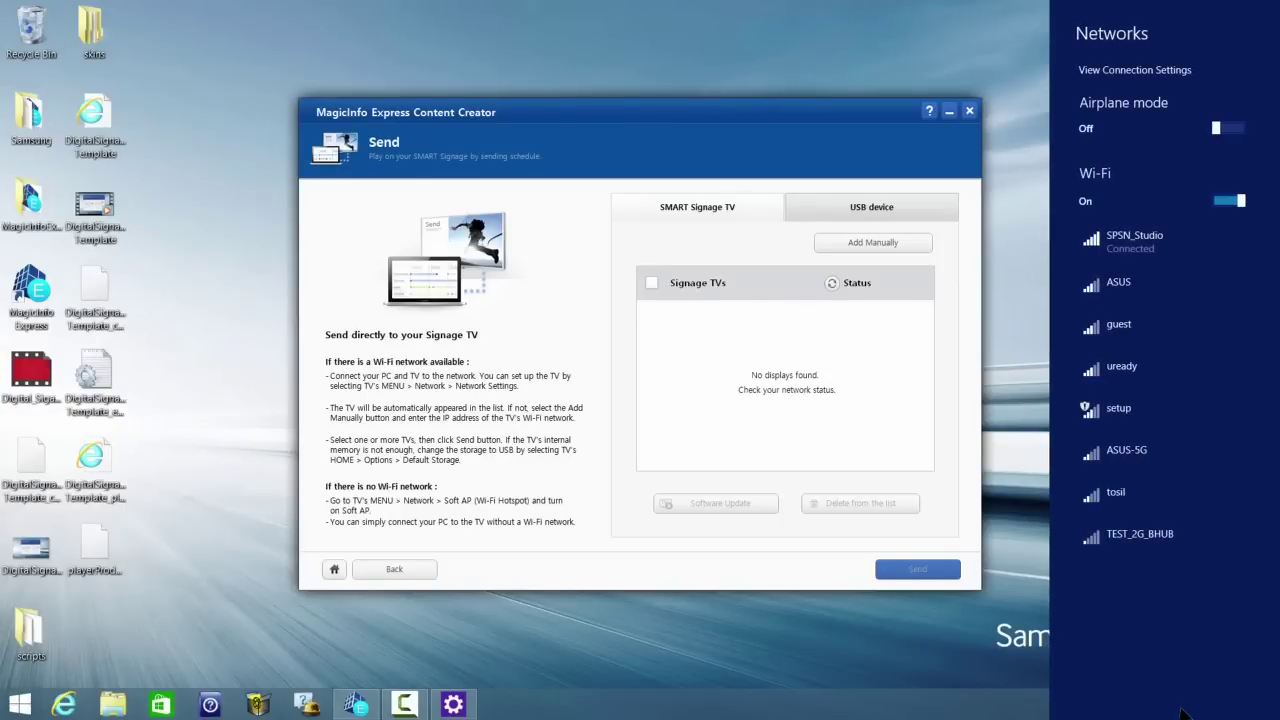
{"action": "left_click", "coordinate": [1184, 282]}
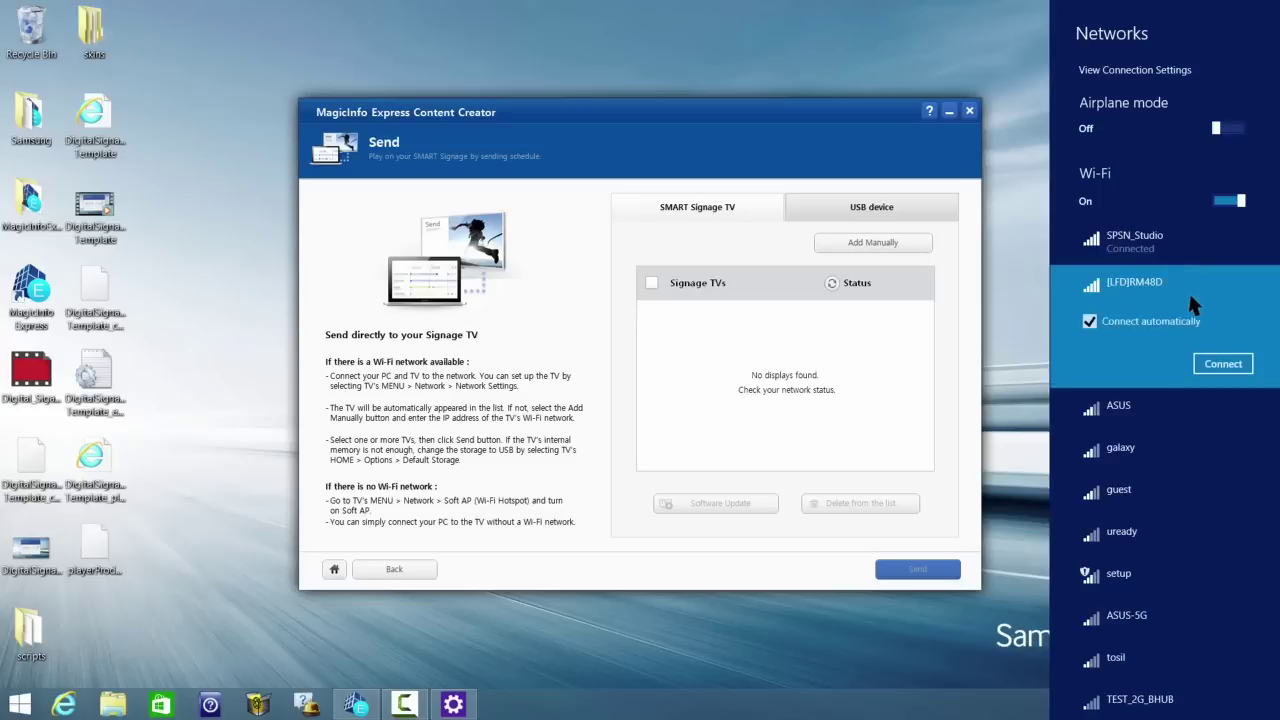
{"action": "left_click", "coordinate": [1222, 364]}
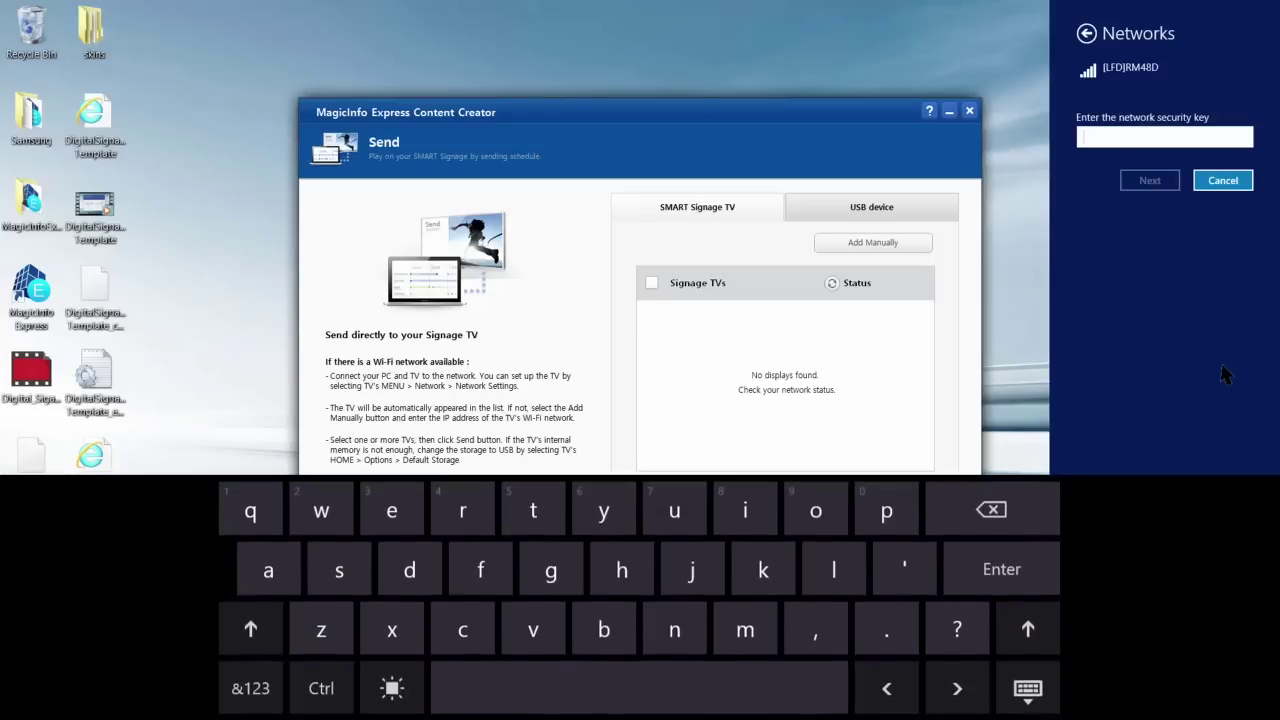
{"action": "type", "text": "*********"}
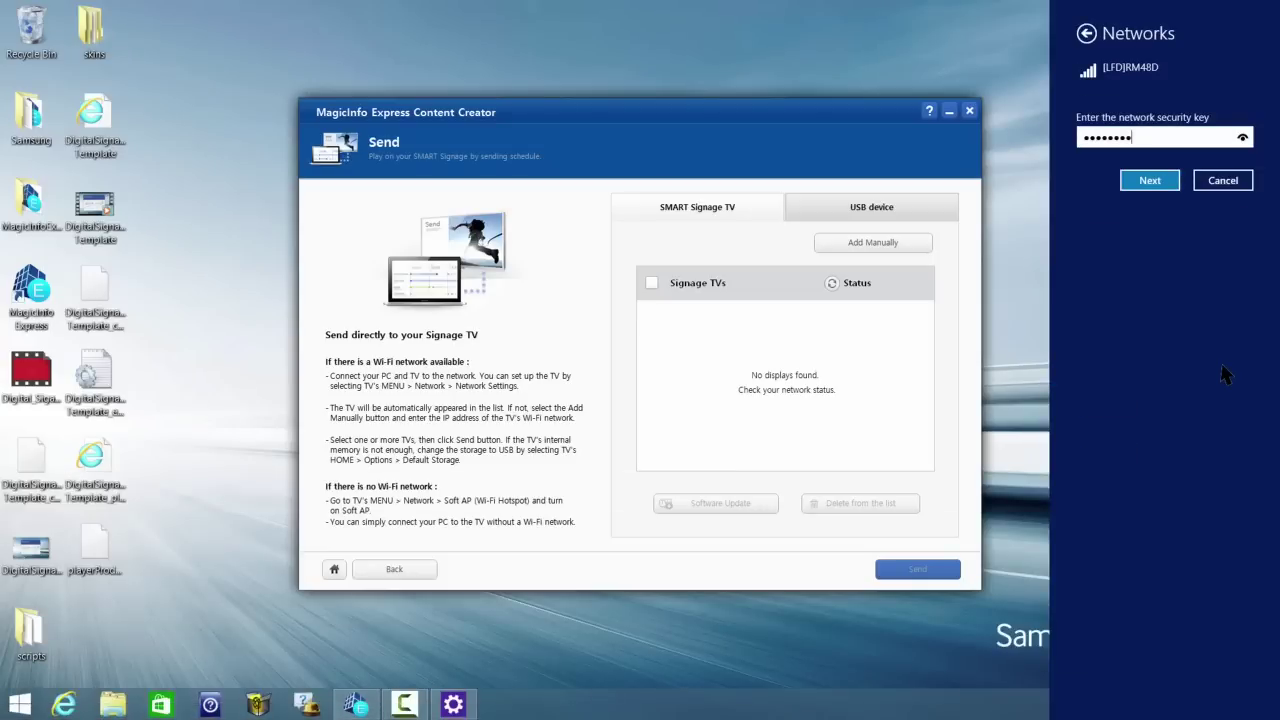
{"action": "key", "text": "Return"}
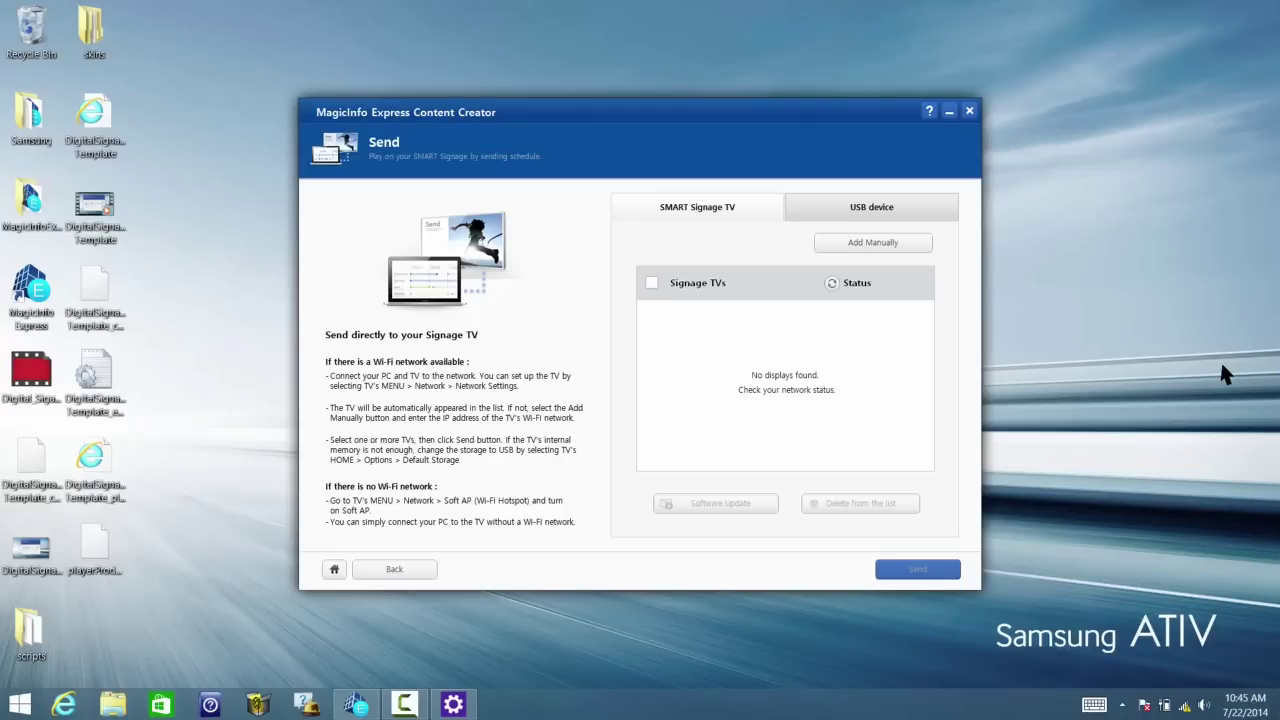
- Refresh the Signage TV list, select [LFD]RM48D and send the schedule to it
{"action": "left_click", "coordinate": [837, 290]}
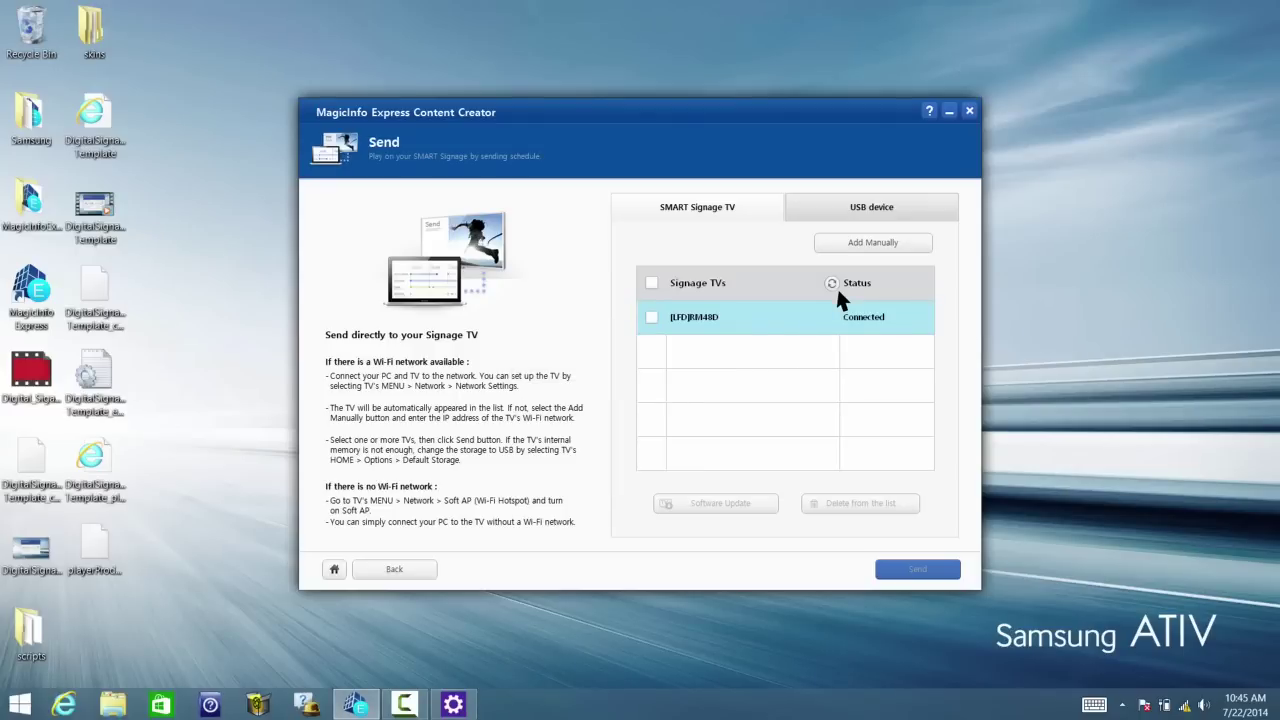
{"action": "left_click", "coordinate": [652, 318]}
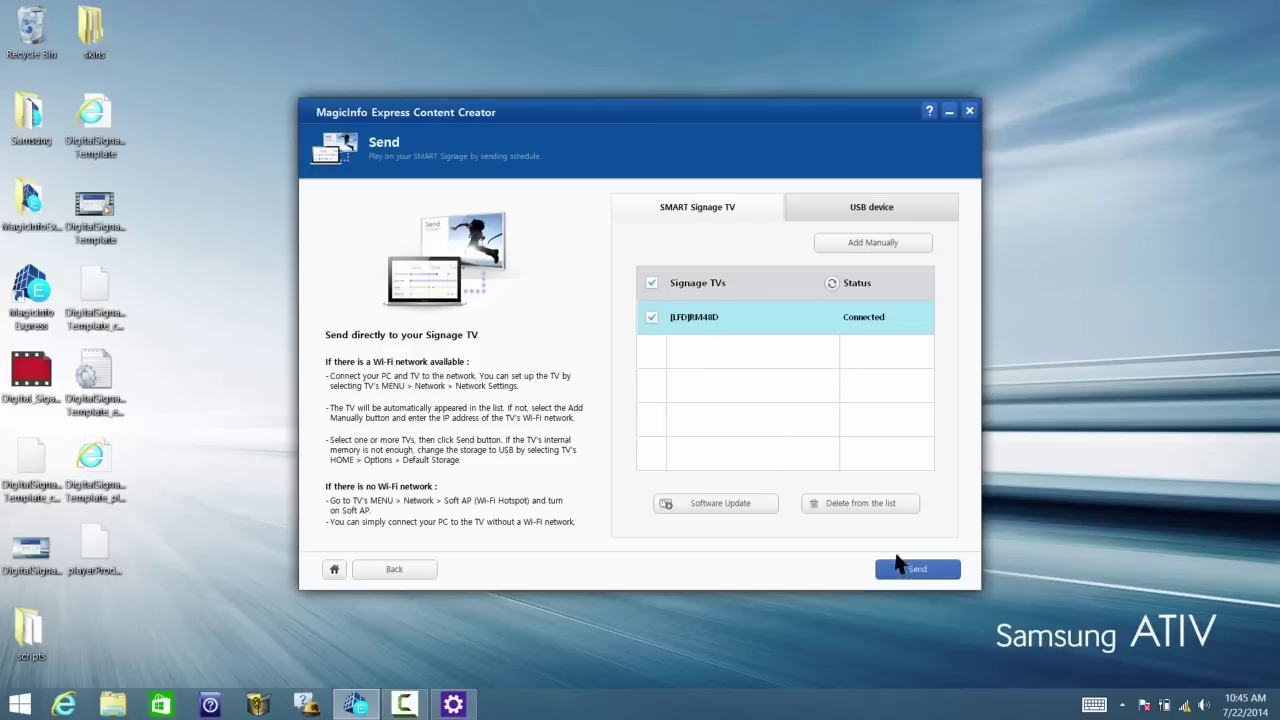
{"action": "left_click", "coordinate": [900, 567]}
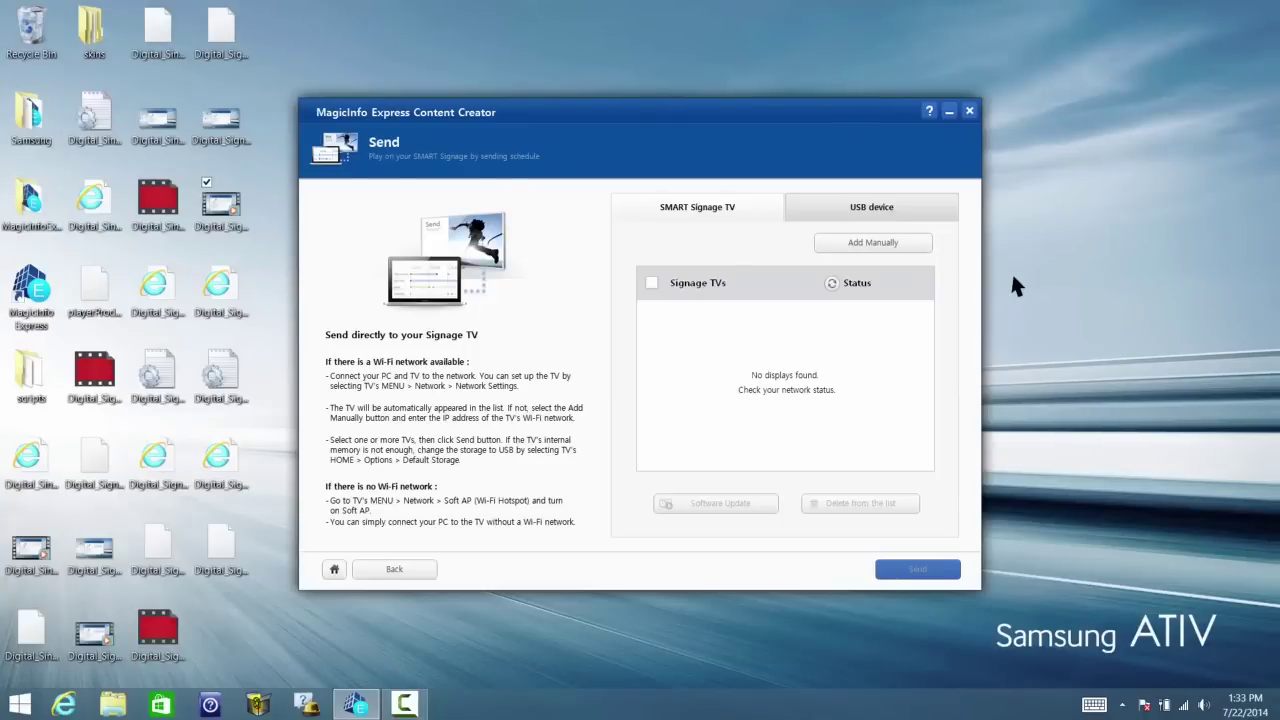
- Send the schedule to the USB drive Removable Disk (E:)
{"action": "left_click", "coordinate": [889, 212]}
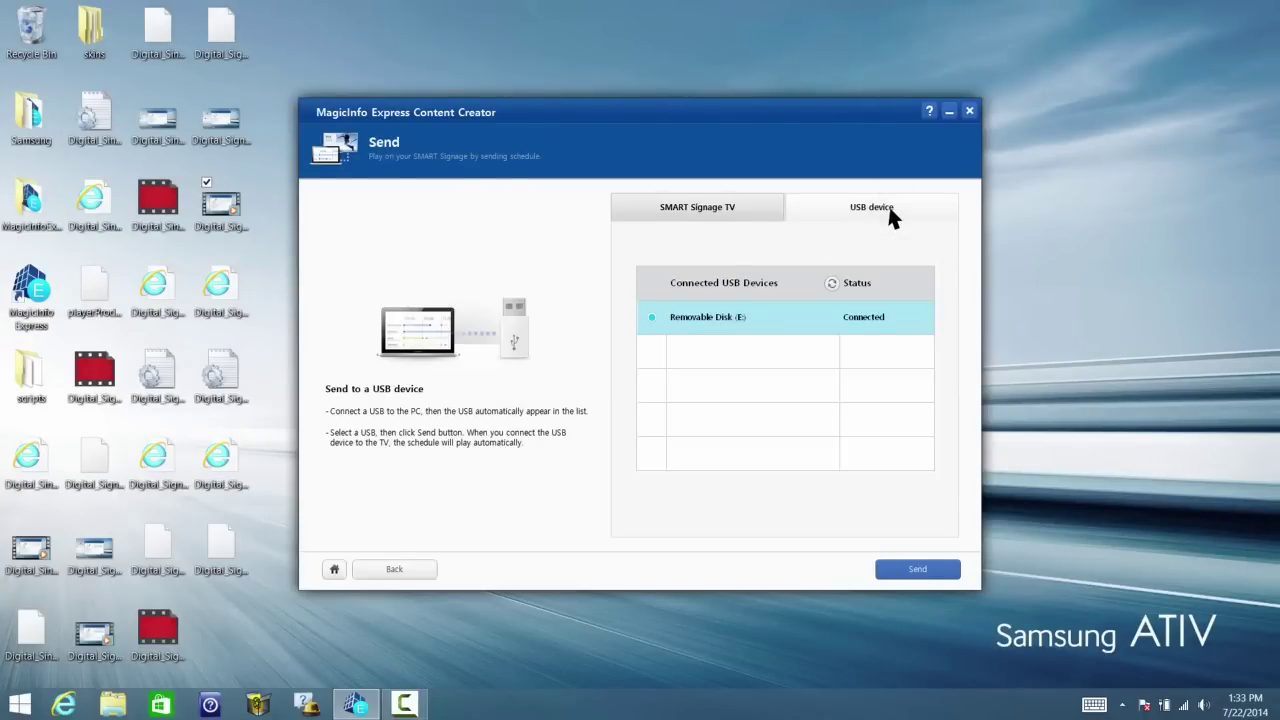
{"action": "left_click", "coordinate": [917, 580]}
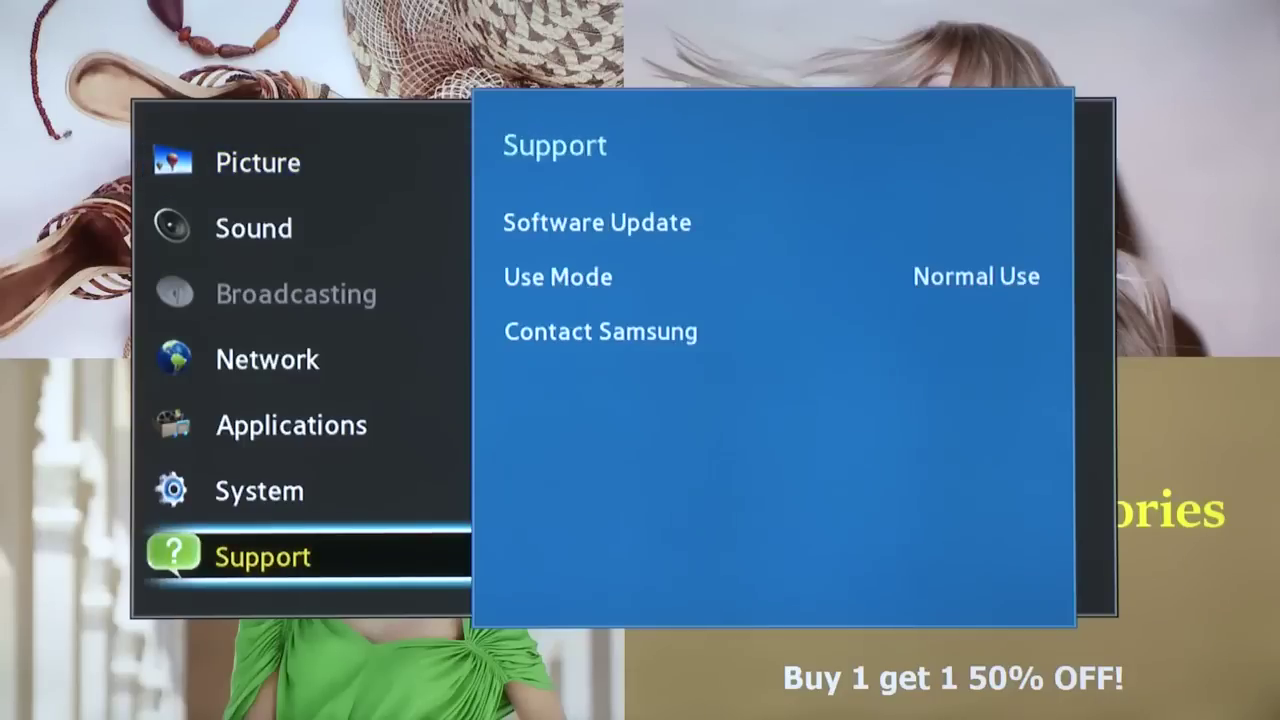
- Navigate to System > Time > Clock on the TV and bring up the Clock Mode choices
{"action": "key", "text": "Up"}
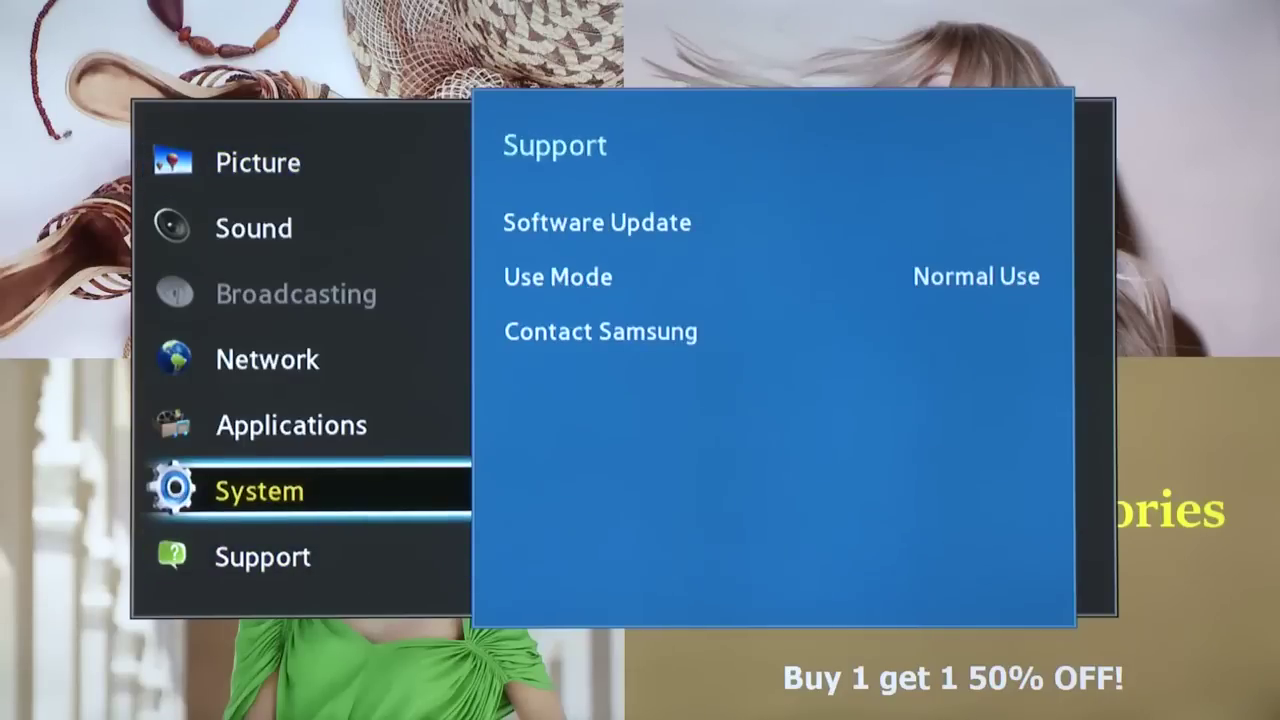
{"action": "key", "text": "Return"}
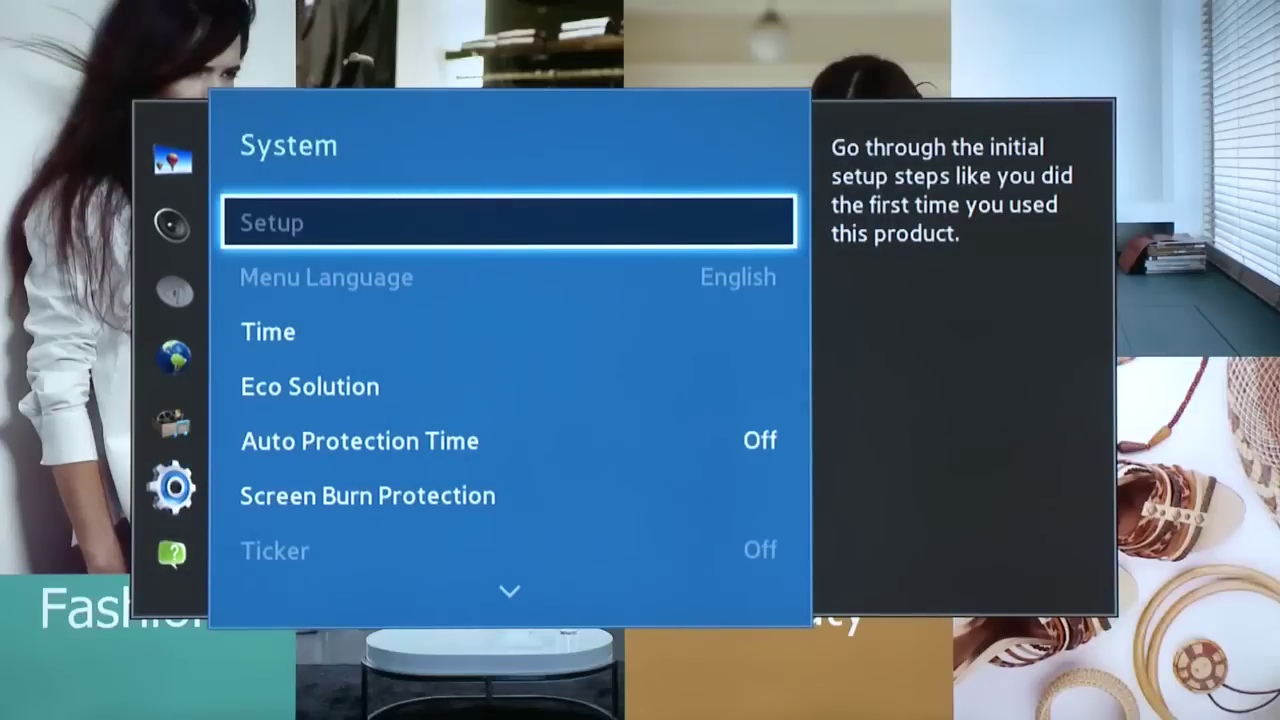
{"action": "key", "text": "Down"}
{"action": "key", "text": "Return"}
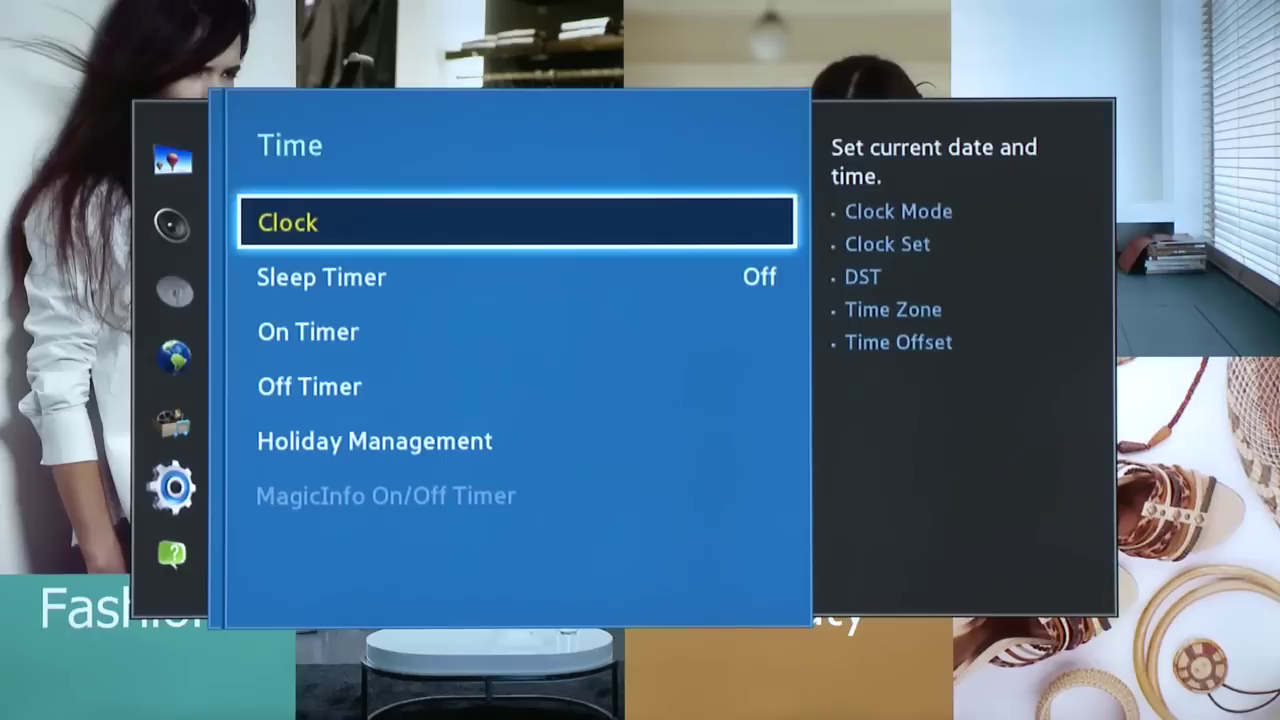
{"action": "key", "text": "Return"}
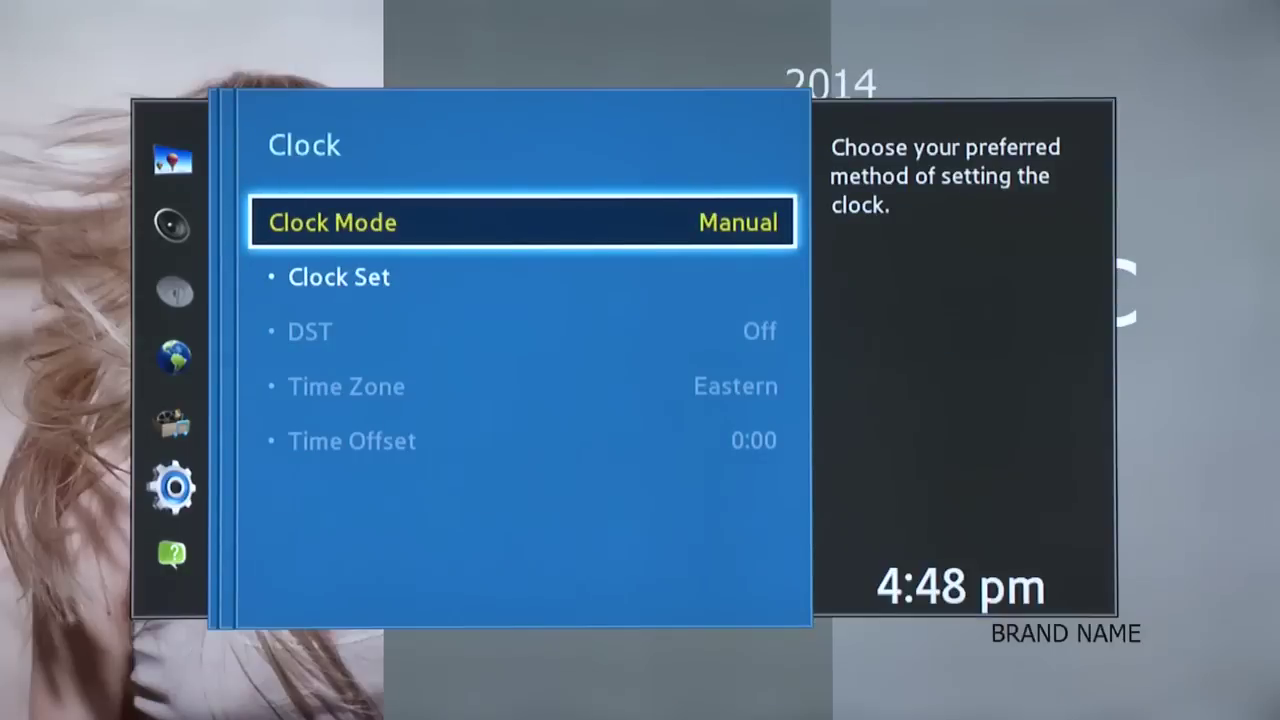
{"action": "key", "text": "Return"}
{"action": "key", "text": "Return"}
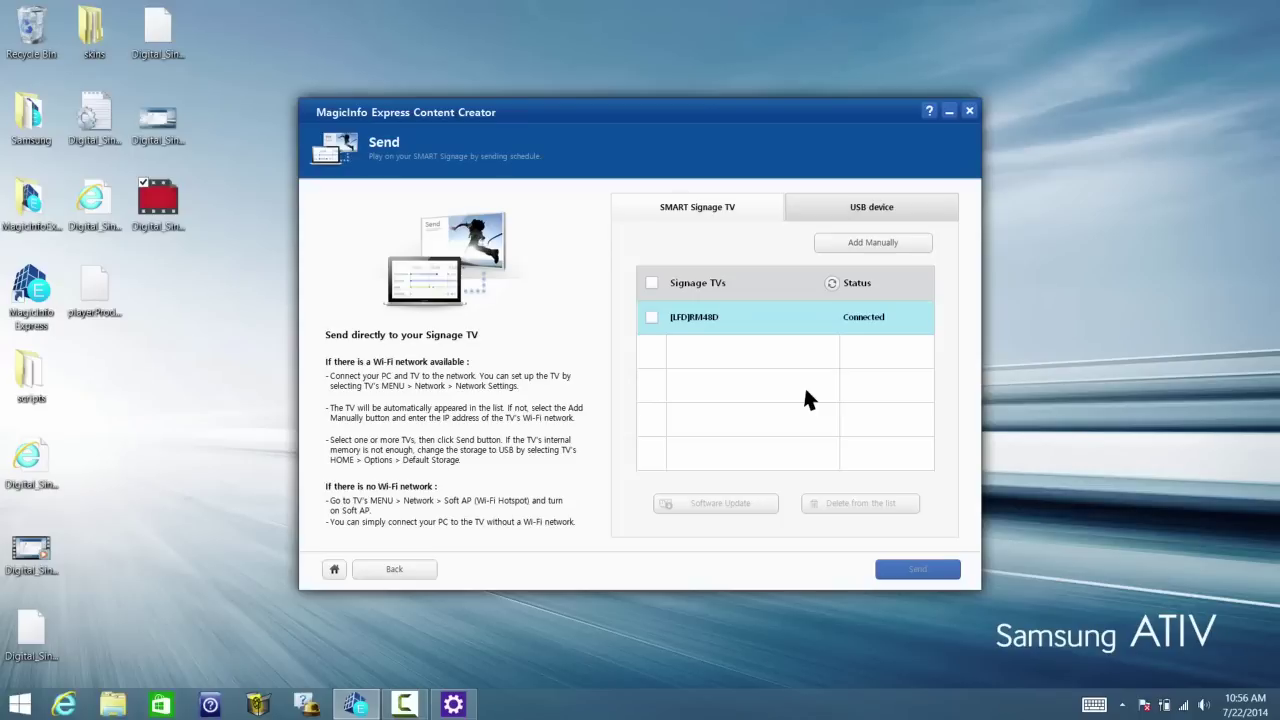
- Select [LFD]RM48D and check it for a software update to version 9999.0
{"action": "left_click", "coordinate": [651, 318]}
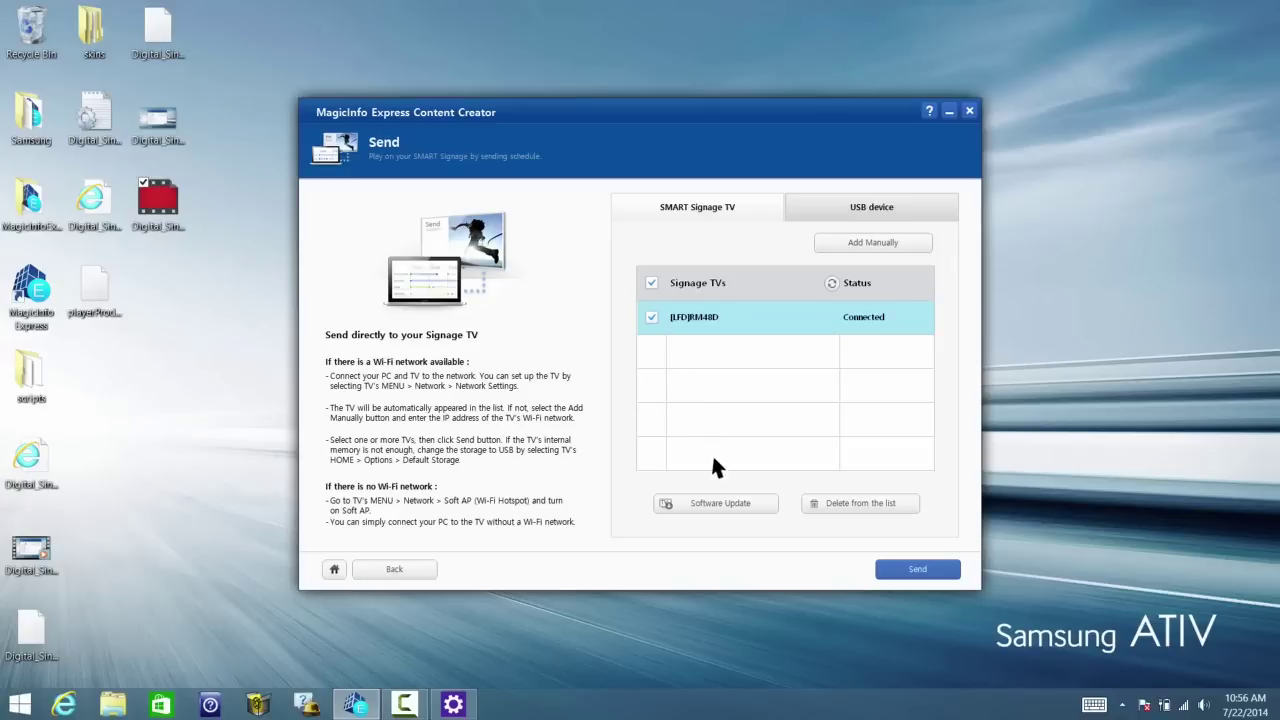
{"action": "left_click", "coordinate": [738, 515]}
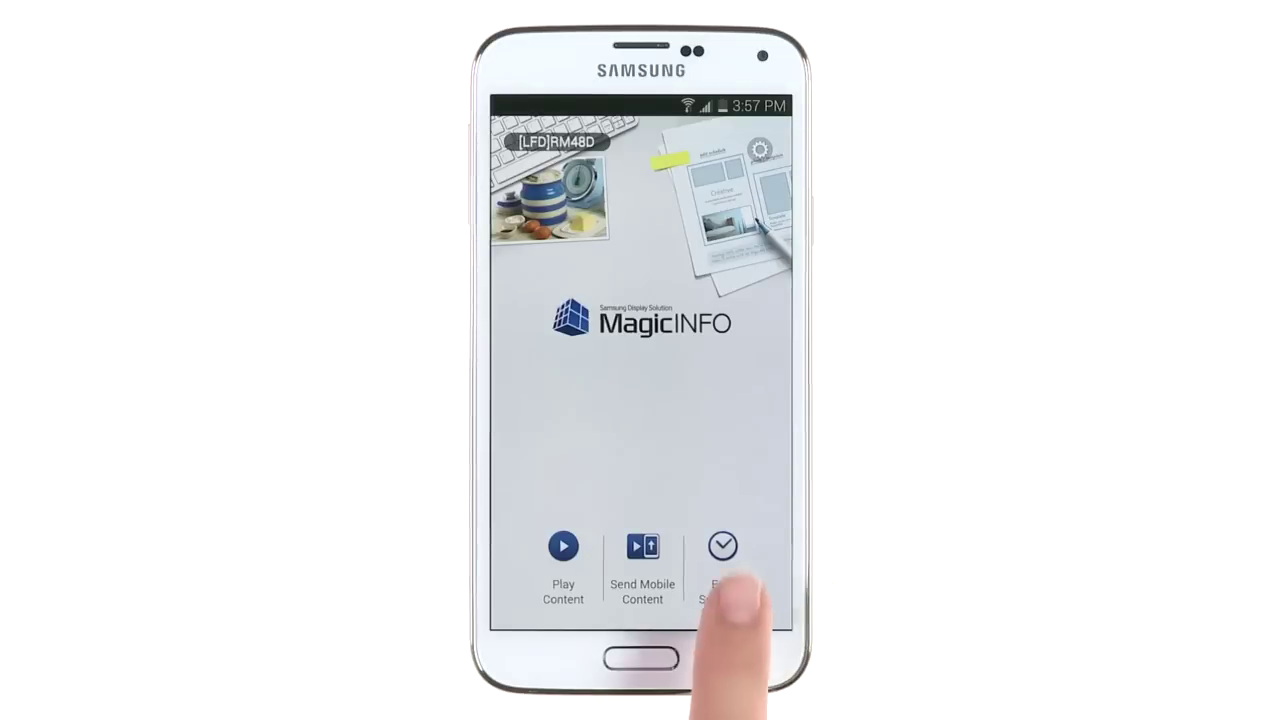
- Open Janets_50_OFF.lfd in Daily Schedule 1 via Edit Schedule to view its details
{"action": "left_click", "coordinate": [722, 548]}
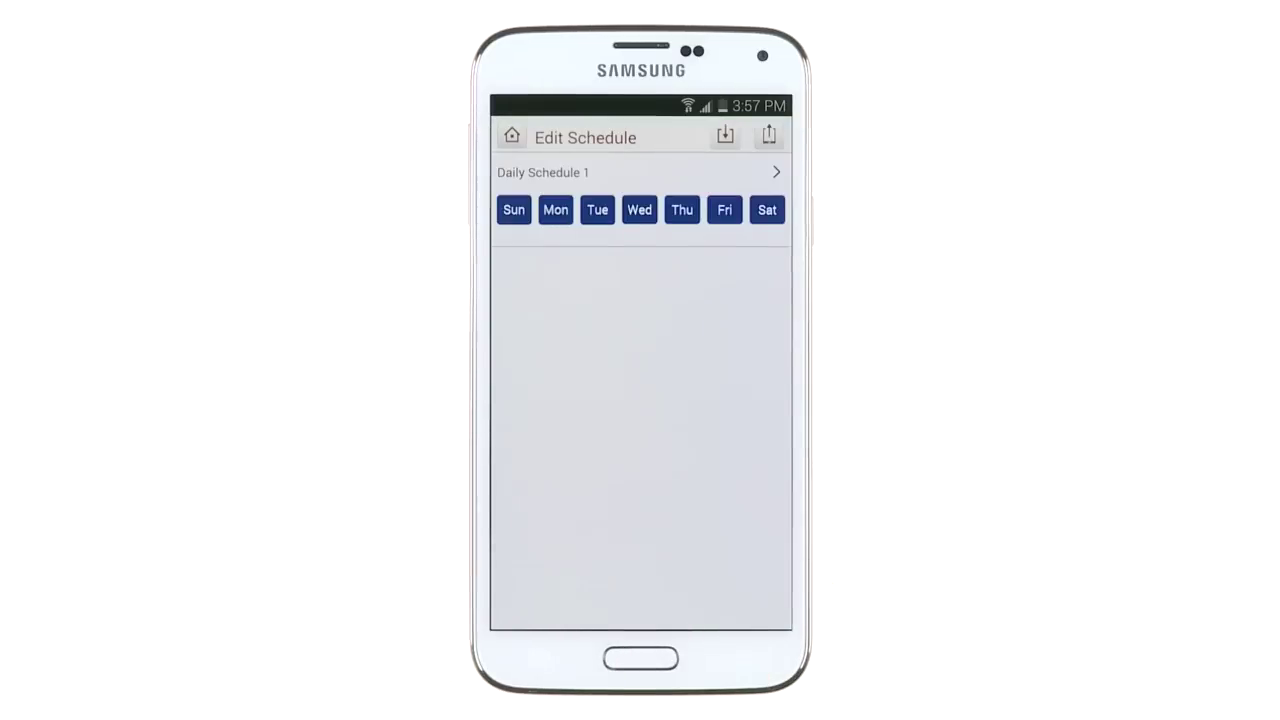
{"action": "left_click", "coordinate": [777, 172]}
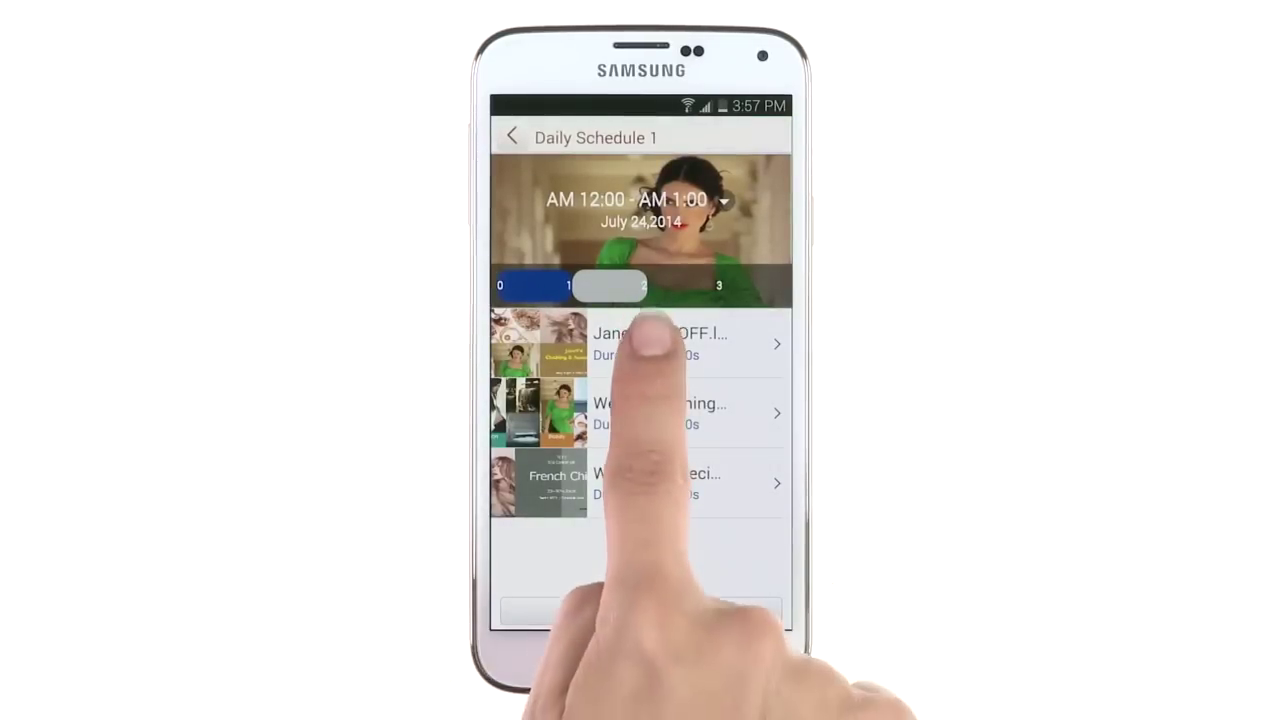
{"action": "left_click", "coordinate": [651, 340]}
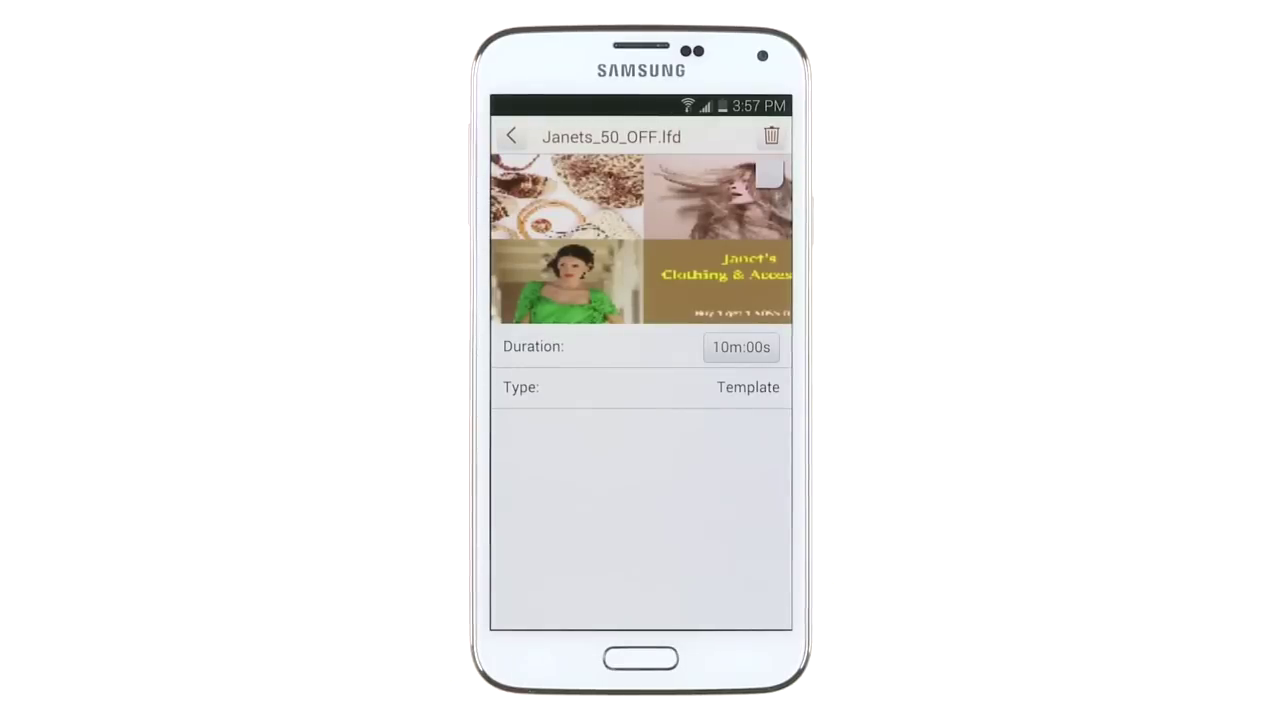